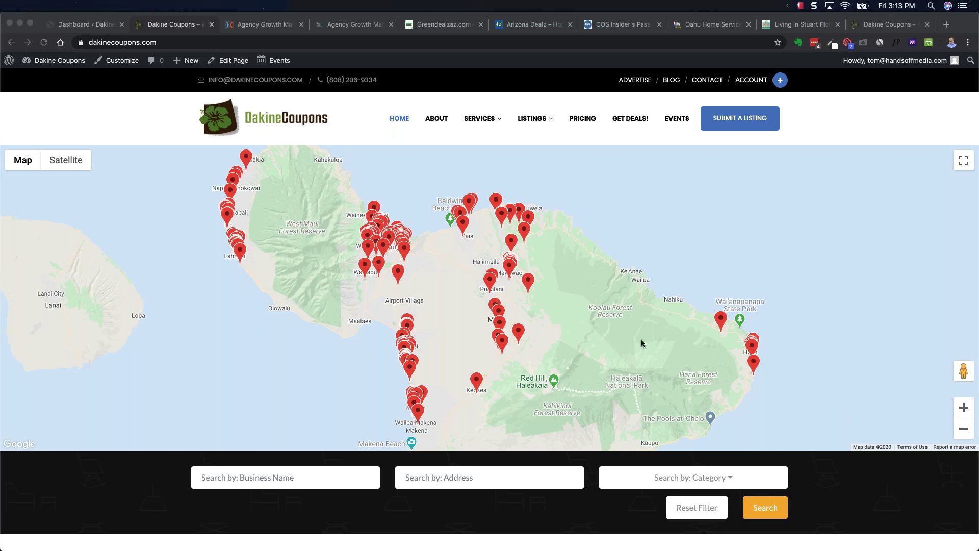
- Look through the Dakine Coupons home page, from the listings map to the New Listings section
{"action": "scroll", "coordinate": [641, 339], "scroll_direction": "down", "scroll_amount": 10}
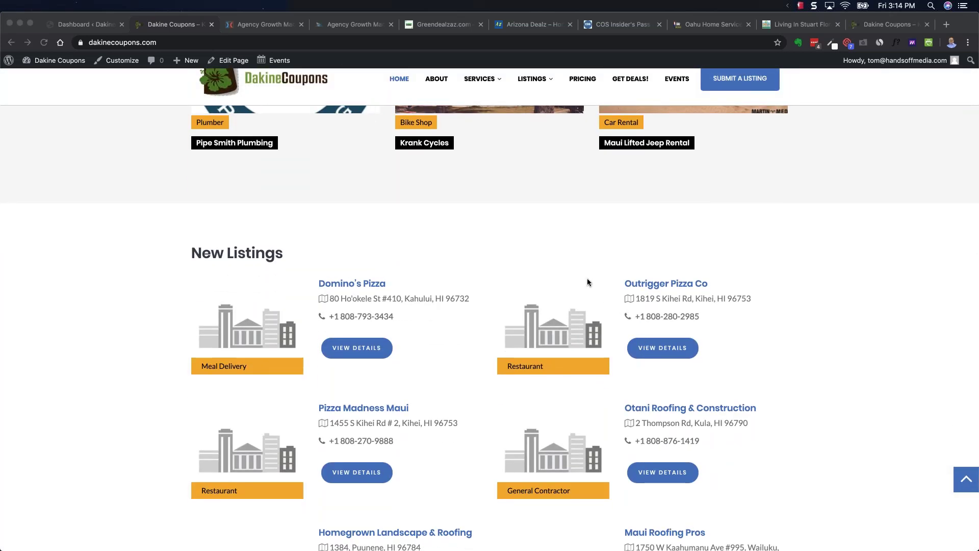
{"action": "scroll", "coordinate": [588, 281], "scroll_direction": "up", "scroll_amount": 5}
{"action": "scroll", "coordinate": [587, 282], "scroll_direction": "up", "scroll_amount": 10}
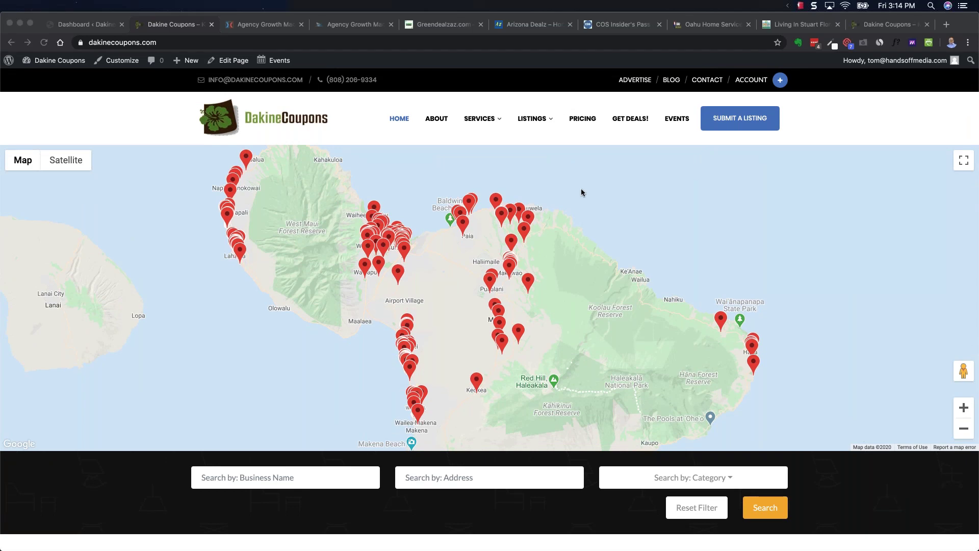
- Switch to the Arizona Dealz site and examine the featured business listings on its home page
{"action": "left_click", "coordinate": [535, 27]}
{"action": "scroll", "coordinate": [587, 291], "scroll_direction": "down", "scroll_amount": 10}
{"action": "scroll", "coordinate": [587, 295], "scroll_direction": "down", "scroll_amount": 15}
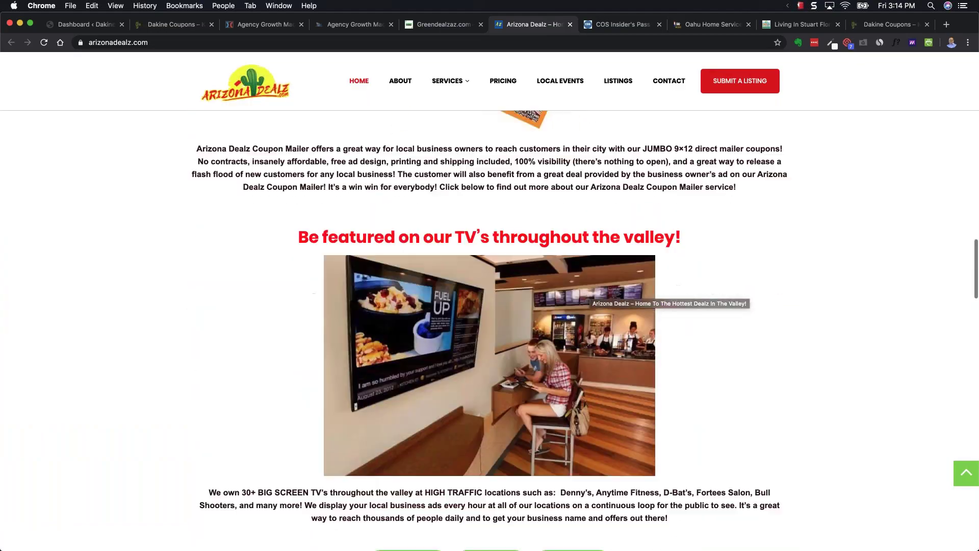
{"action": "scroll", "coordinate": [587, 296], "scroll_direction": "down", "scroll_amount": 14}
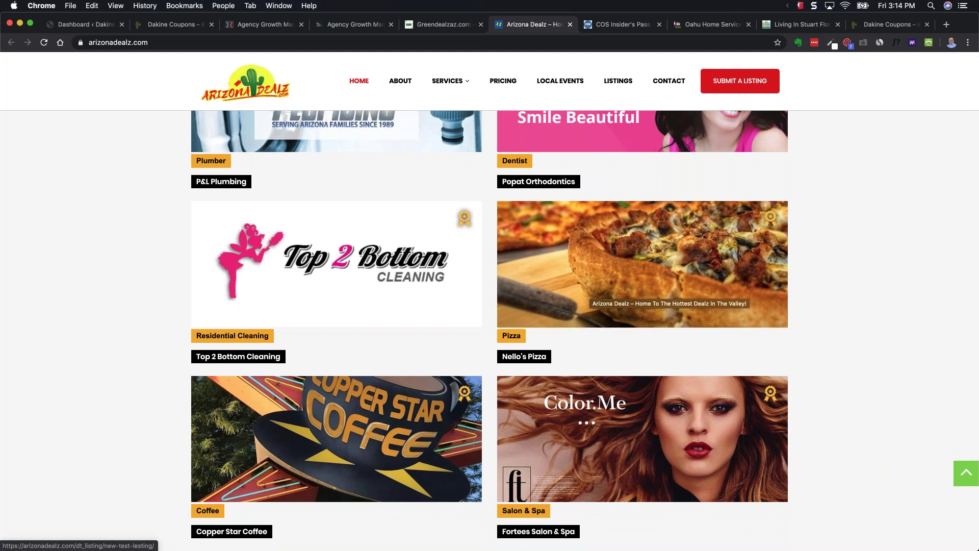
{"action": "scroll", "coordinate": [591, 296], "scroll_direction": "down", "scroll_amount": 8}
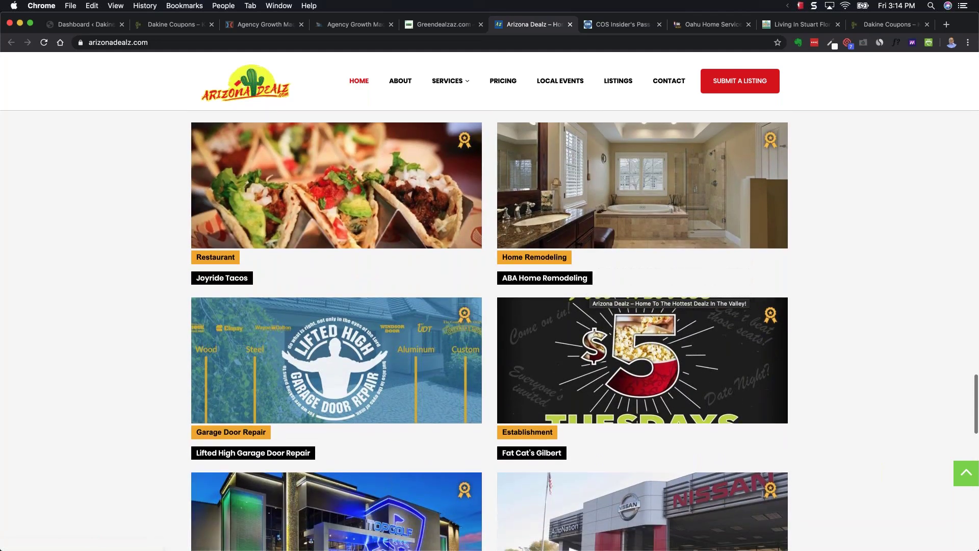
{"action": "scroll", "coordinate": [591, 296], "scroll_direction": "down", "scroll_amount": 6}
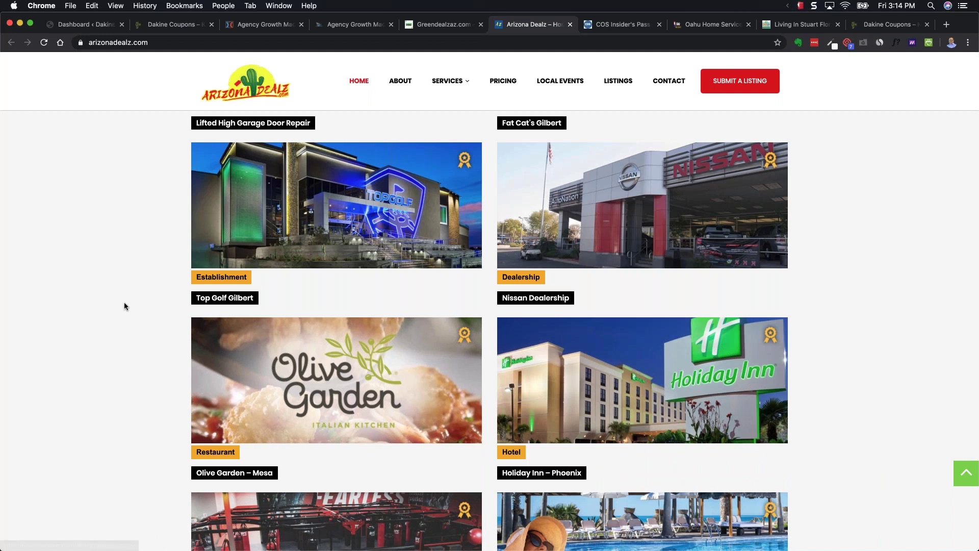
{"action": "scroll", "coordinate": [469, 359], "scroll_direction": "down", "scroll_amount": 2}
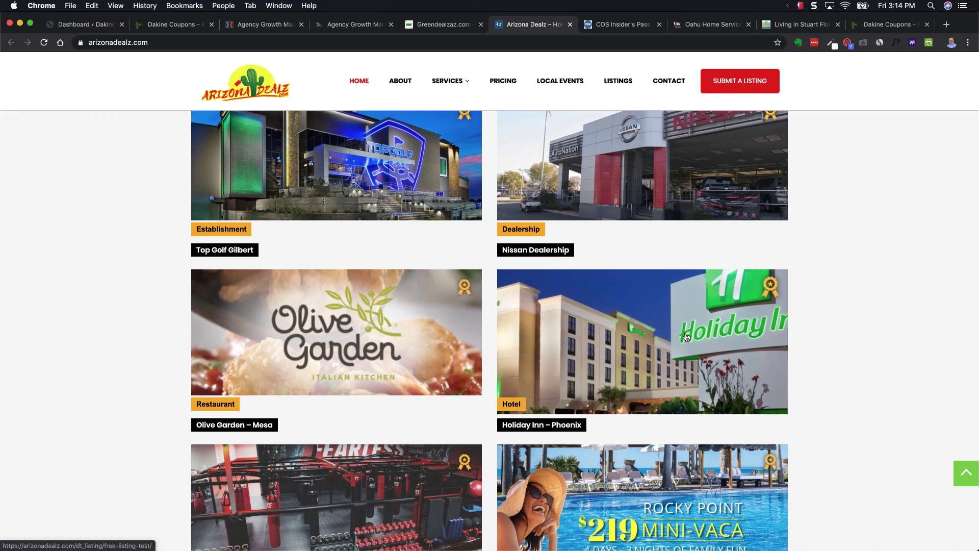
{"action": "scroll", "coordinate": [717, 347], "scroll_direction": "up", "scroll_amount": 5}
{"action": "scroll", "coordinate": [646, 328], "scroll_direction": "up", "scroll_amount": 5}
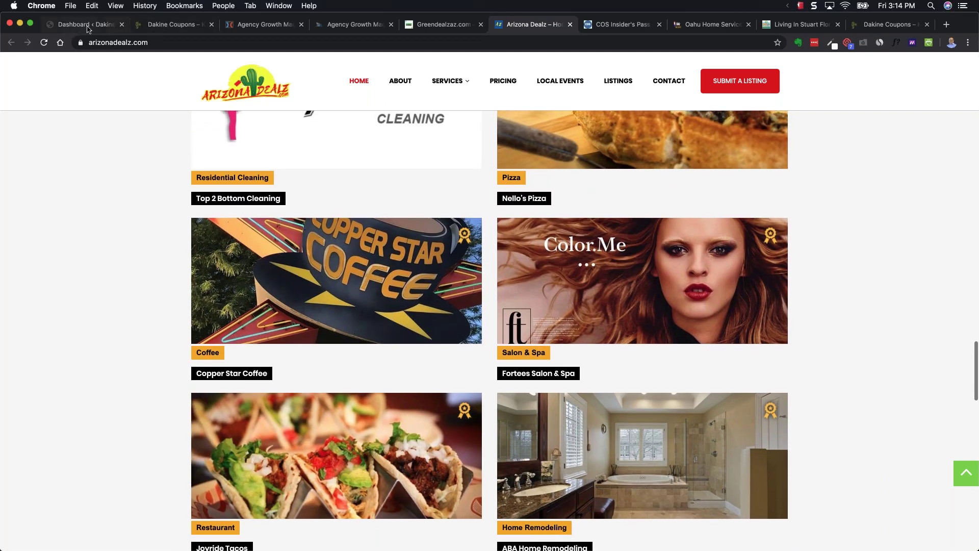
- Switch to the Dakine Coupons WordPress dashboard and open the Automated Lead Importer's Find & Import page
{"action": "left_click", "coordinate": [88, 26]}
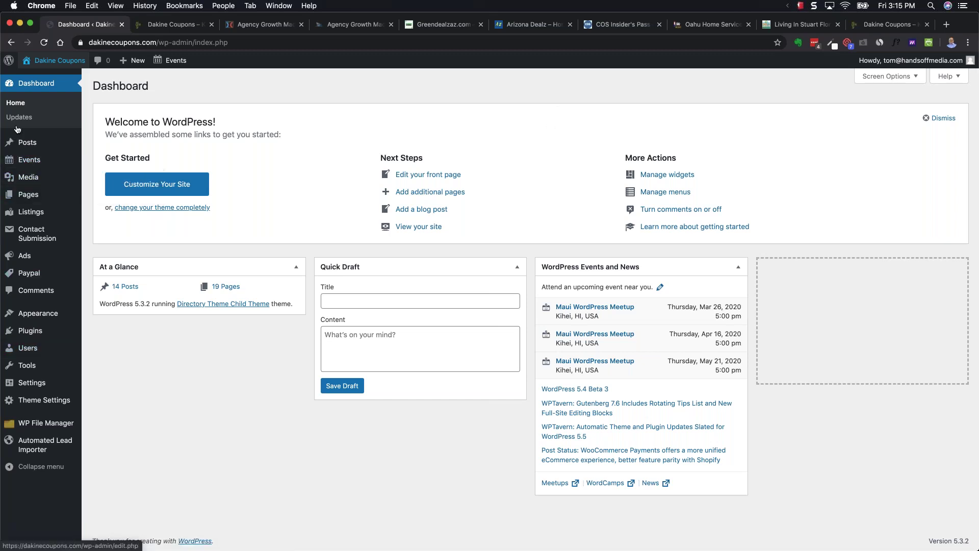
{"action": "mouse_move", "coordinate": [39, 450]}
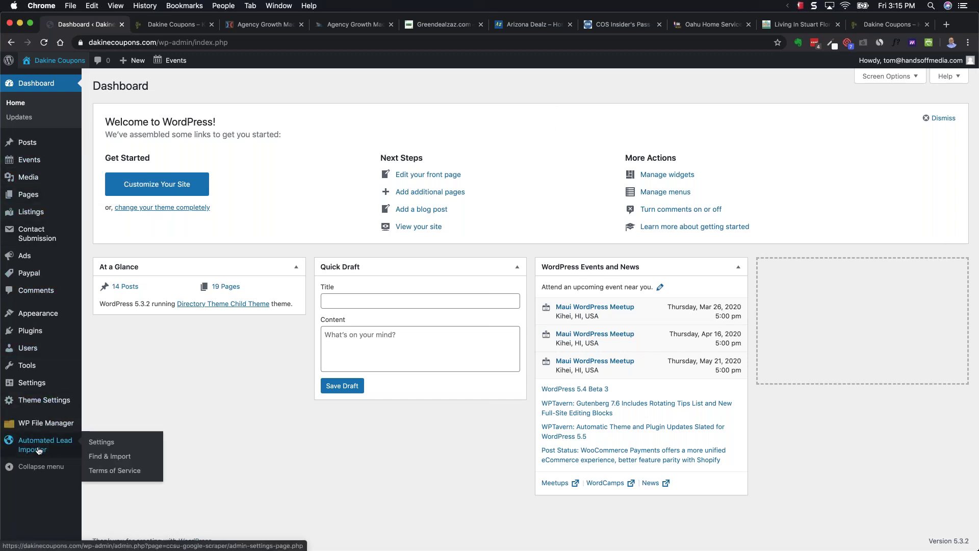
{"action": "left_click", "coordinate": [110, 457]}
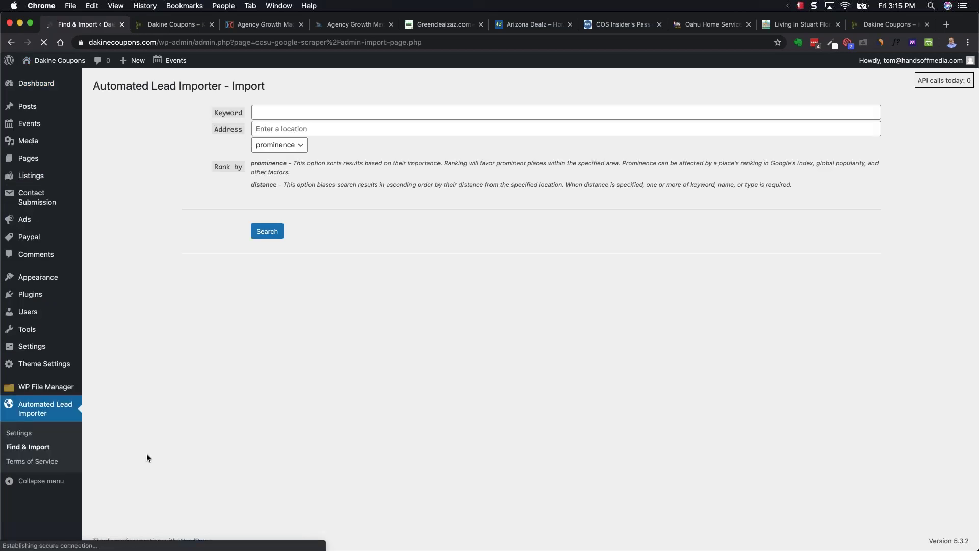
- Search for leads with the keyword "massage therapists" and the address Kihei, HI, USA, ranked by prominence
{"action": "left_click", "coordinate": [309, 113]}
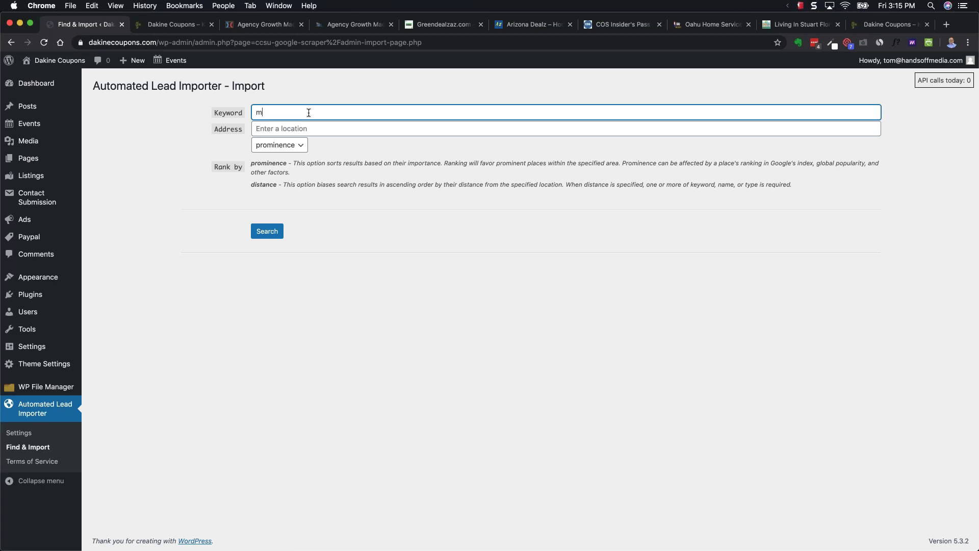
{"action": "type", "text": "massage therapists"}
{"action": "left_click", "coordinate": [303, 131]}
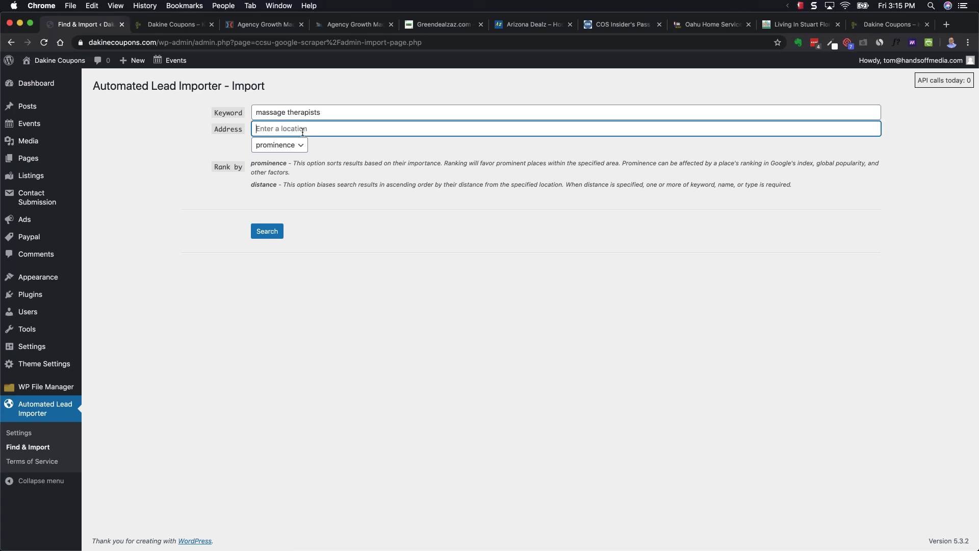
{"action": "type", "text": "kih"}
{"action": "left_click", "coordinate": [303, 146]}
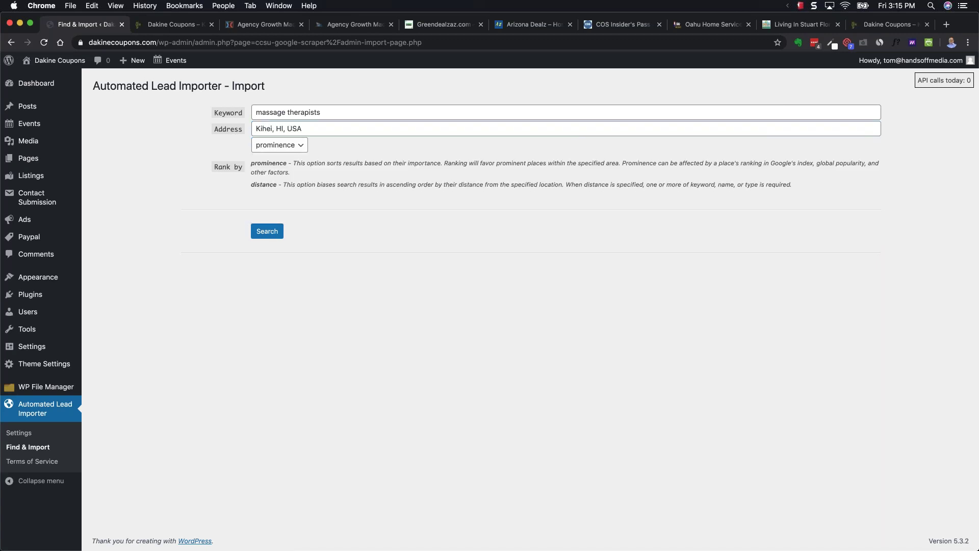
{"action": "left_click", "coordinate": [262, 235]}
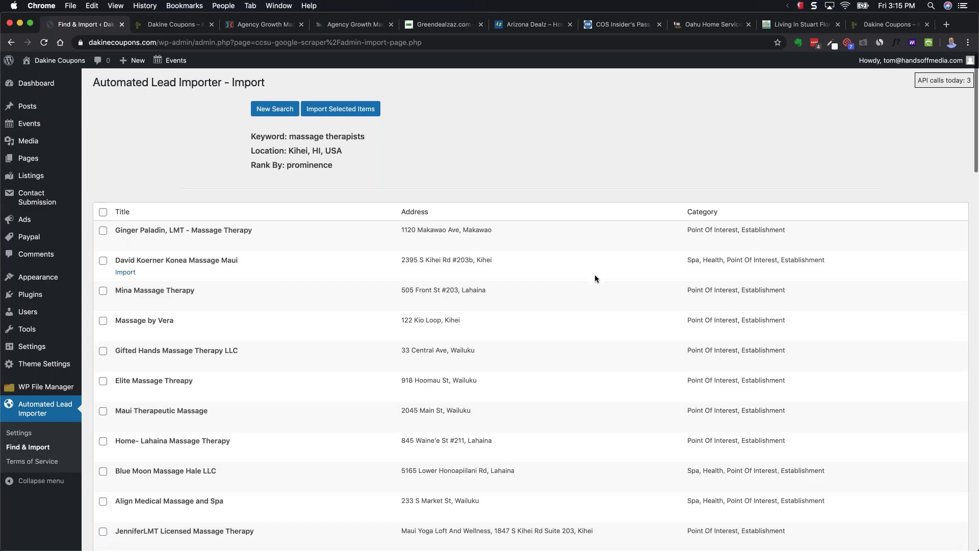
- Examine the titles, addresses and categories of the massage therapist search results
{"action": "scroll", "coordinate": [595, 274], "scroll_direction": "down", "scroll_amount": 12}
{"action": "scroll", "coordinate": [596, 278], "scroll_direction": "down", "scroll_amount": 15}
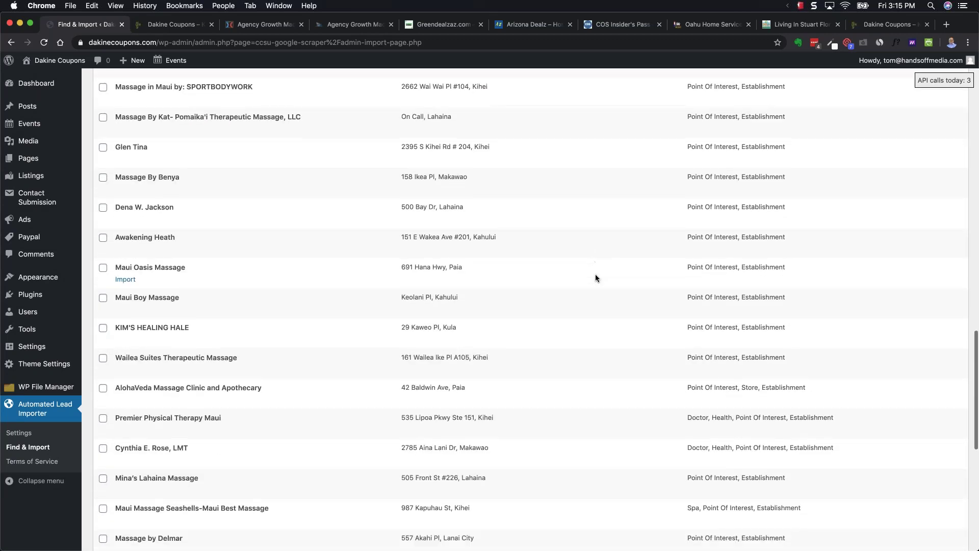
{"action": "scroll", "coordinate": [595, 274], "scroll_direction": "up", "scroll_amount": 20}
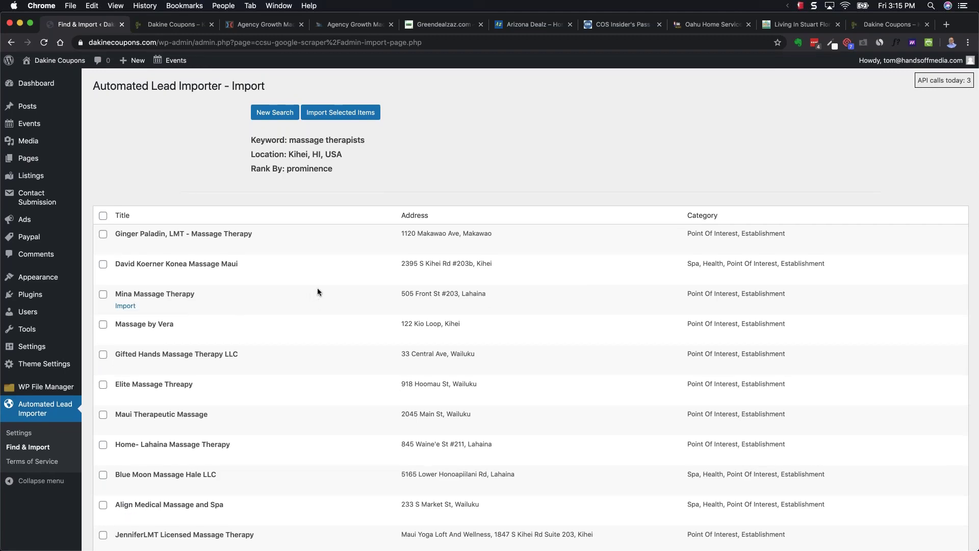
{"action": "scroll", "coordinate": [318, 287], "scroll_direction": "down", "scroll_amount": 10}
{"action": "scroll", "coordinate": [318, 289], "scroll_direction": "down", "scroll_amount": 13}
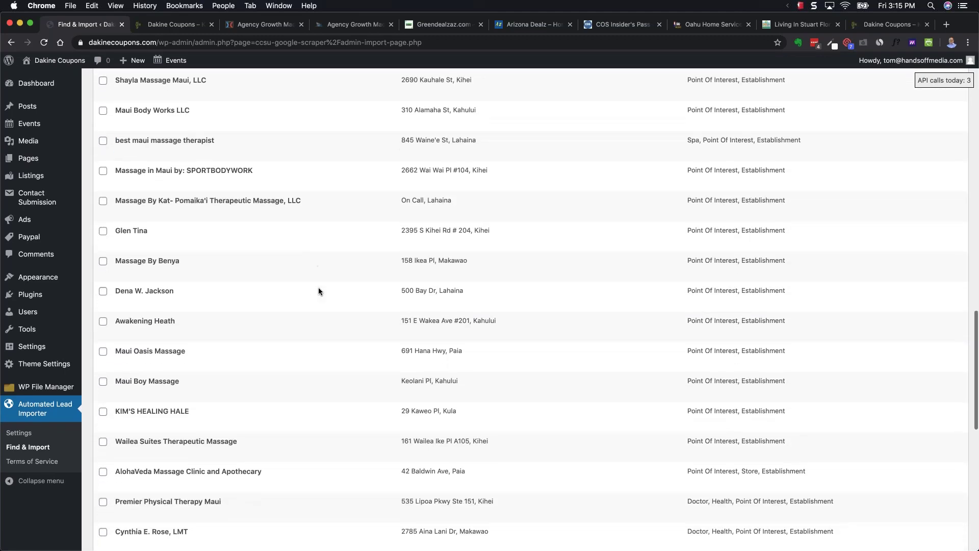
{"action": "scroll", "coordinate": [318, 291], "scroll_direction": "down", "scroll_amount": 2}
{"action": "scroll", "coordinate": [318, 291], "scroll_direction": "up", "scroll_amount": 20}
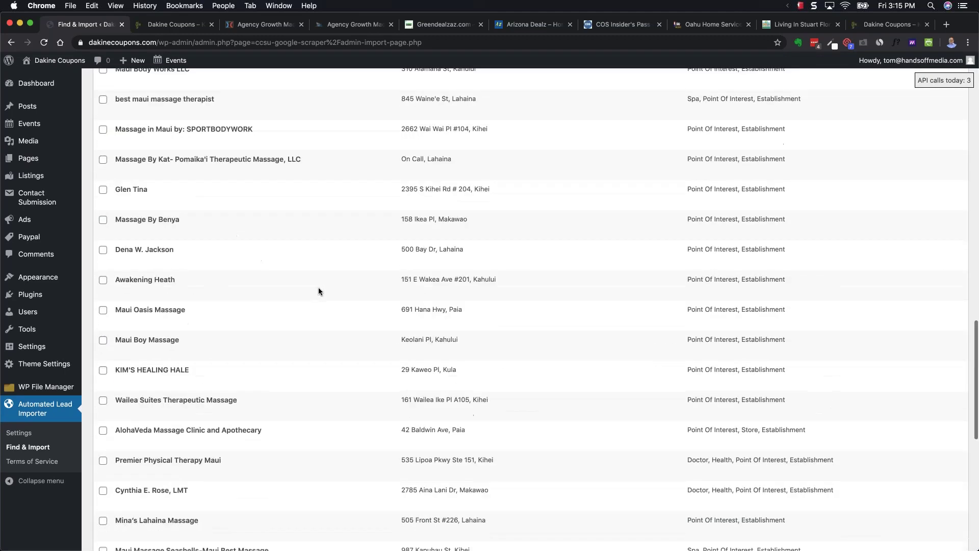
{"action": "scroll", "coordinate": [318, 288], "scroll_direction": "up", "scroll_amount": 10}
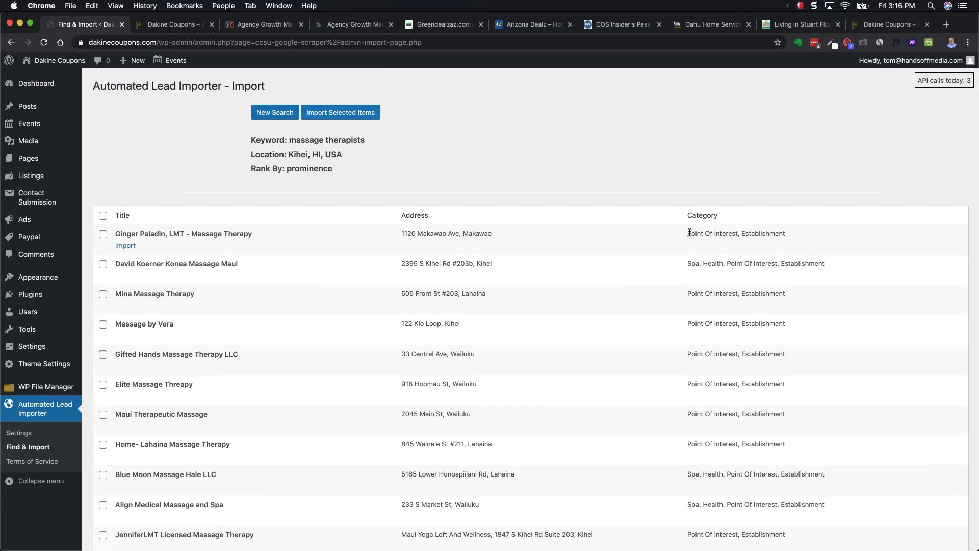
{"action": "left_click_drag", "start_coordinate": [688, 235], "coordinate": [742, 236]}
{"action": "left_click", "coordinate": [528, 166]}
{"action": "scroll", "coordinate": [346, 260], "scroll_direction": "down", "scroll_amount": 15}
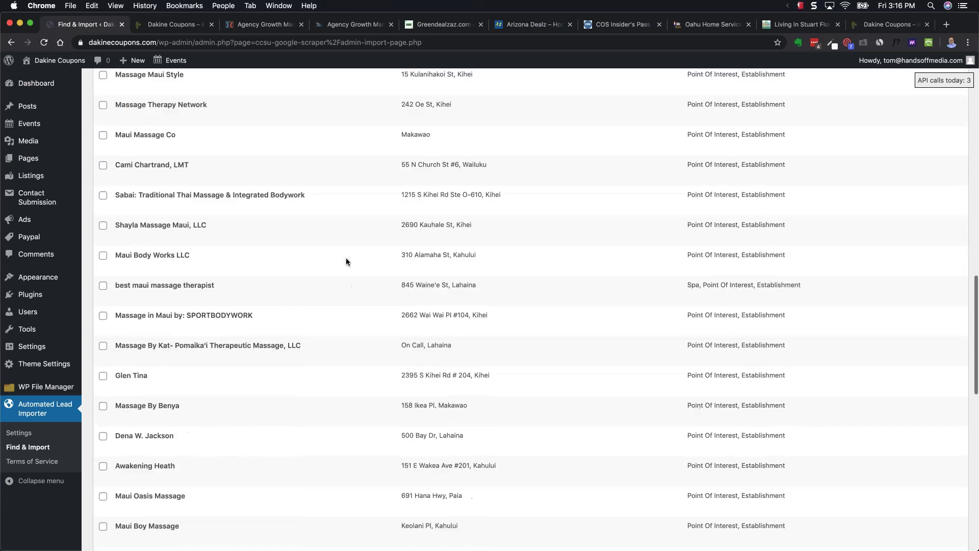
{"action": "scroll", "coordinate": [346, 260], "scroll_direction": "up", "scroll_amount": 8}
{"action": "scroll", "coordinate": [345, 260], "scroll_direction": "up", "scroll_amount": 10}
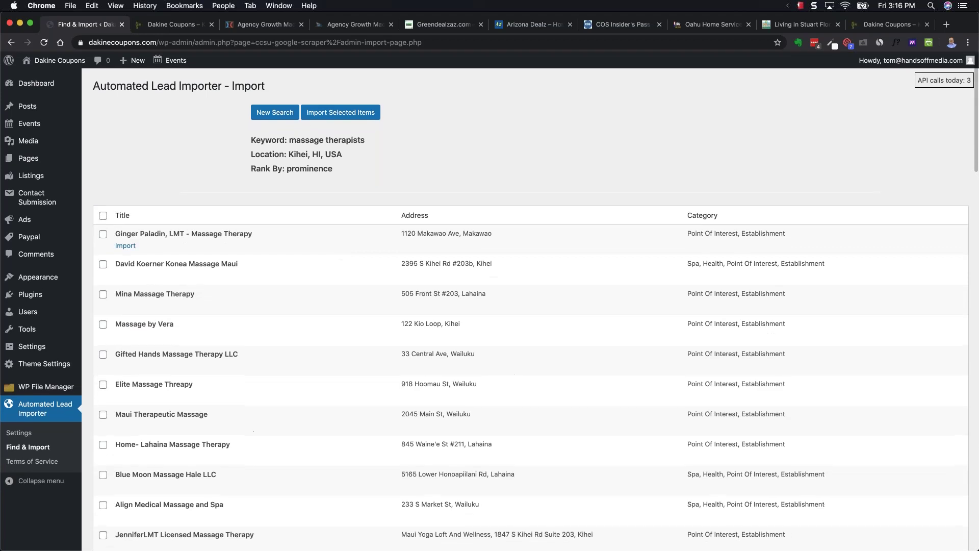
- Select only the first, third, sixth and seventh massage businesses in the results and import them
{"action": "left_click", "coordinate": [102, 217]}
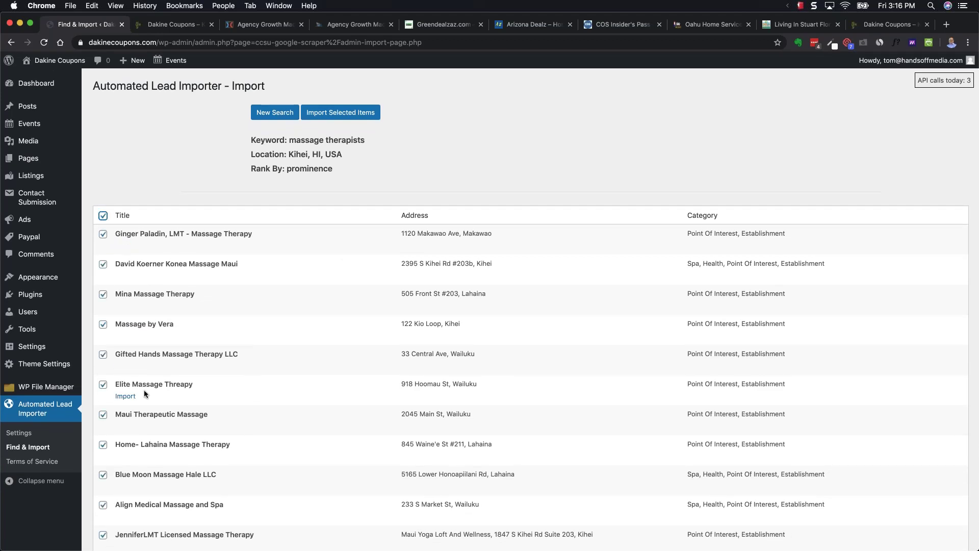
{"action": "left_click", "coordinate": [102, 215]}
{"action": "scroll", "coordinate": [312, 226], "scroll_direction": "down", "scroll_amount": 5}
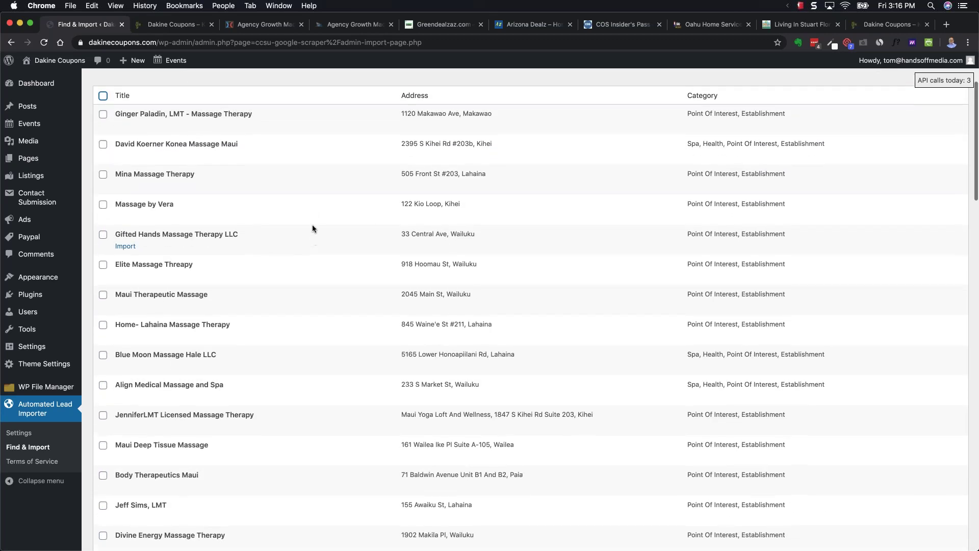
{"action": "left_click", "coordinate": [103, 115]}
{"action": "left_click", "coordinate": [103, 177]}
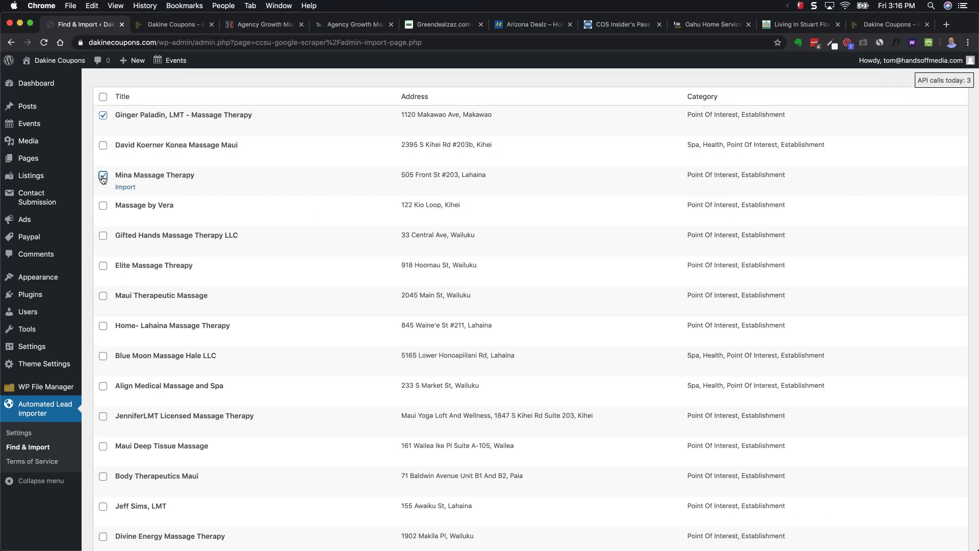
{"action": "left_click", "coordinate": [103, 265]}
{"action": "left_click", "coordinate": [103, 297]}
{"action": "scroll", "coordinate": [381, 223], "scroll_direction": "up", "scroll_amount": 3}
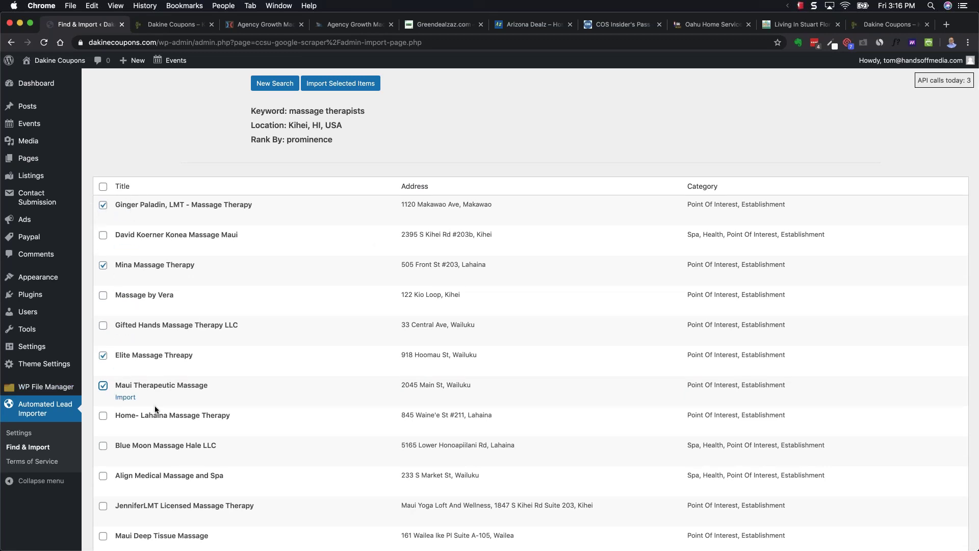
{"action": "scroll", "coordinate": [434, 158], "scroll_direction": "up", "scroll_amount": 1}
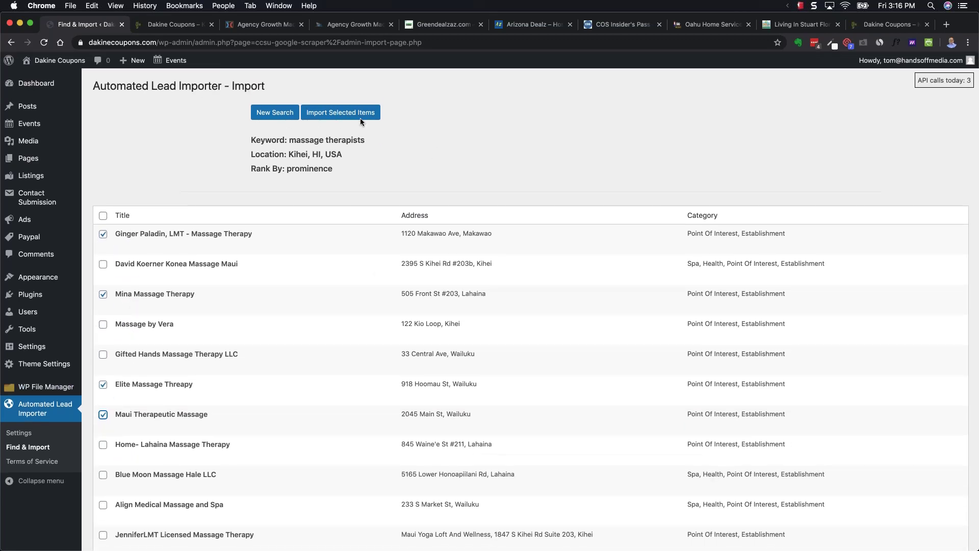
{"action": "left_click", "coordinate": [339, 114]}
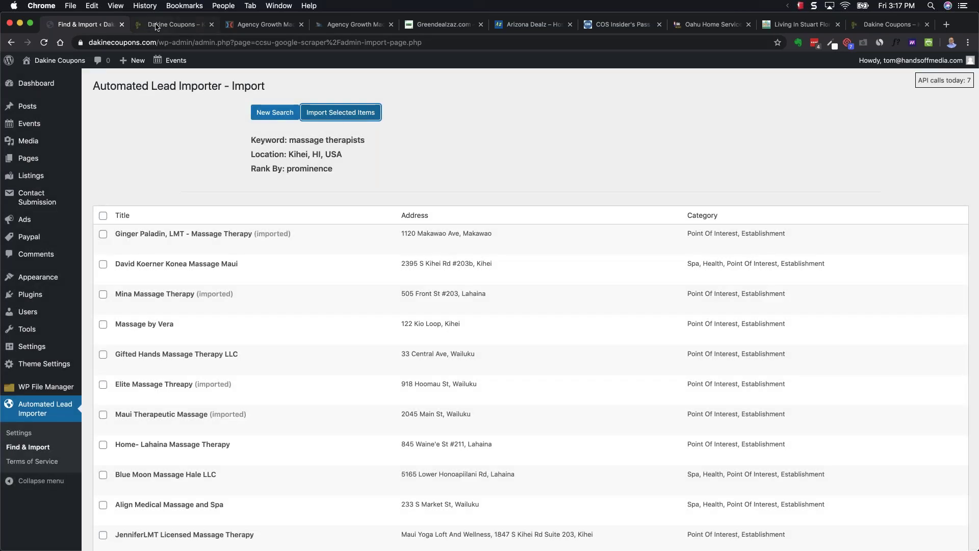
- Reload the Dakine Coupons home page and check its New Listings section for the imported massage businesses
{"action": "left_click", "coordinate": [172, 24]}
{"action": "scroll", "coordinate": [421, 338], "scroll_direction": "down", "scroll_amount": 15}
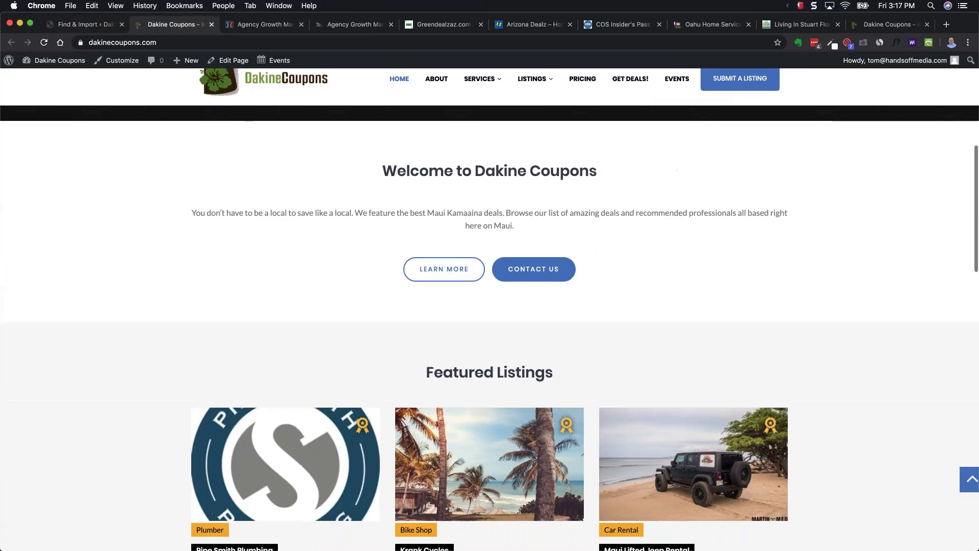
{"action": "key", "text": "super+r"}
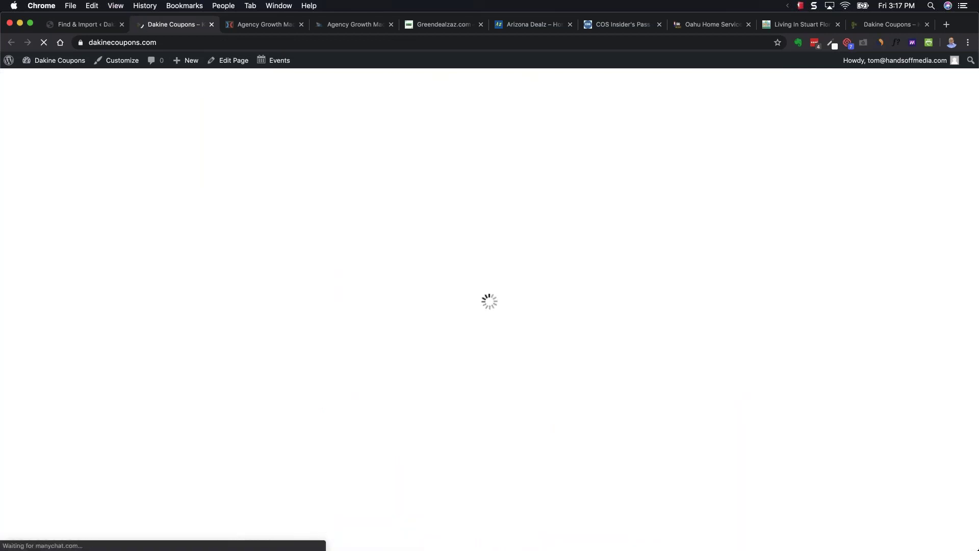
{"action": "scroll", "coordinate": [439, 311], "scroll_direction": "up", "scroll_amount": 2}
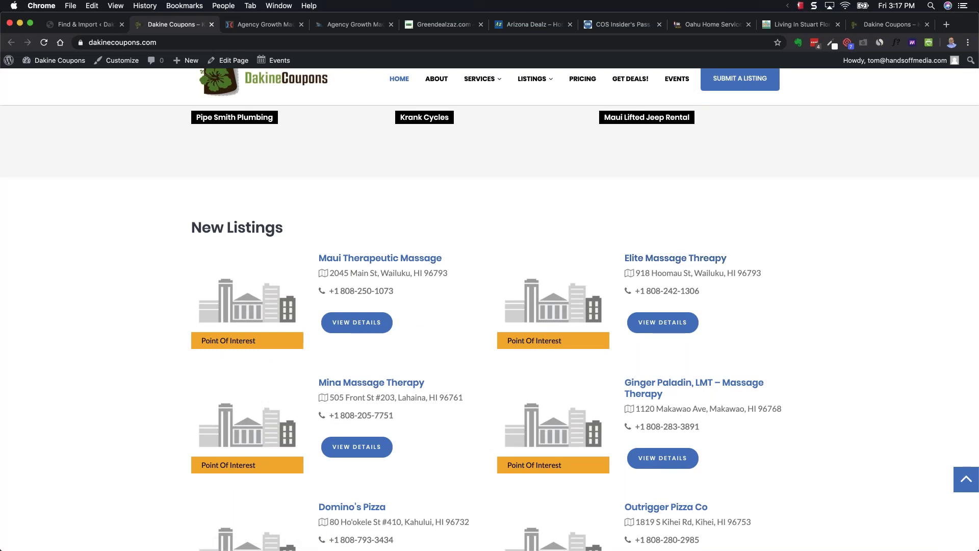
- View the details page of the Maui Therapeutic Massage listing, then return to the home page
{"action": "left_click", "coordinate": [367, 328]}
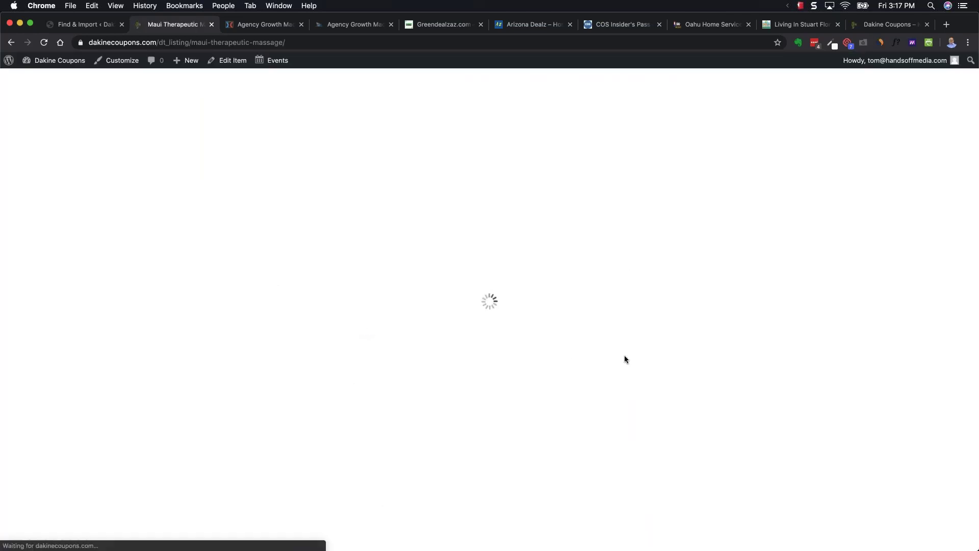
{"action": "scroll", "coordinate": [495, 401], "scroll_direction": "down", "scroll_amount": 5}
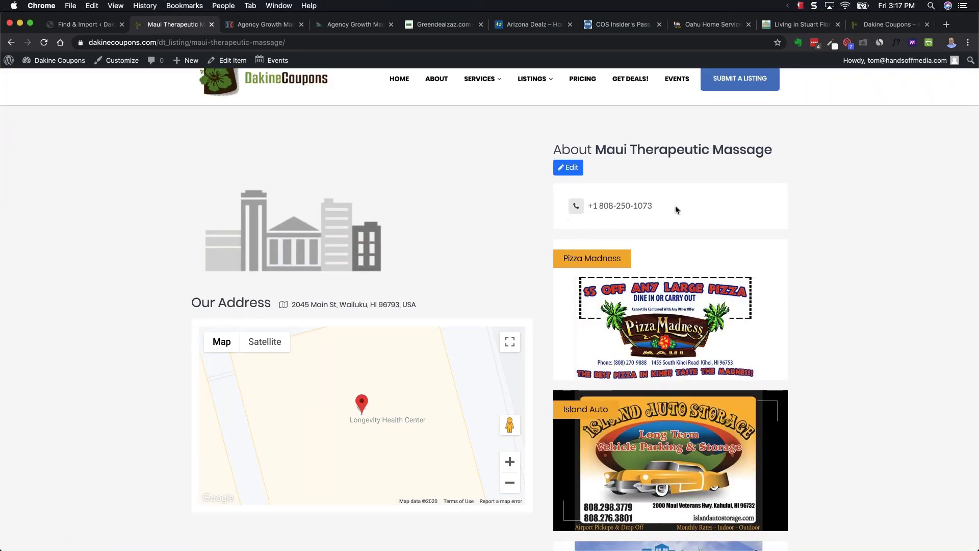
{"action": "scroll", "coordinate": [229, 287], "scroll_direction": "up", "scroll_amount": 5}
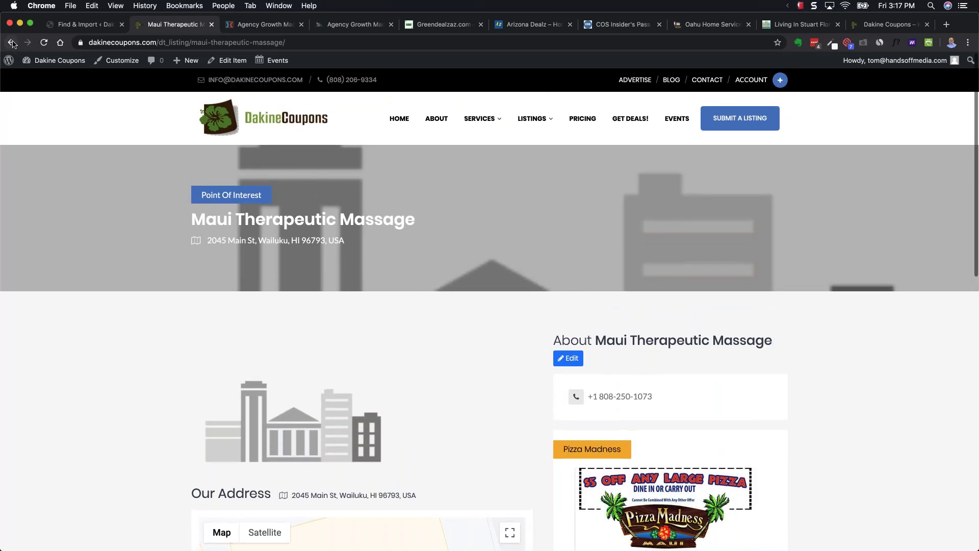
{"action": "key", "text": "super+bracketleft"}
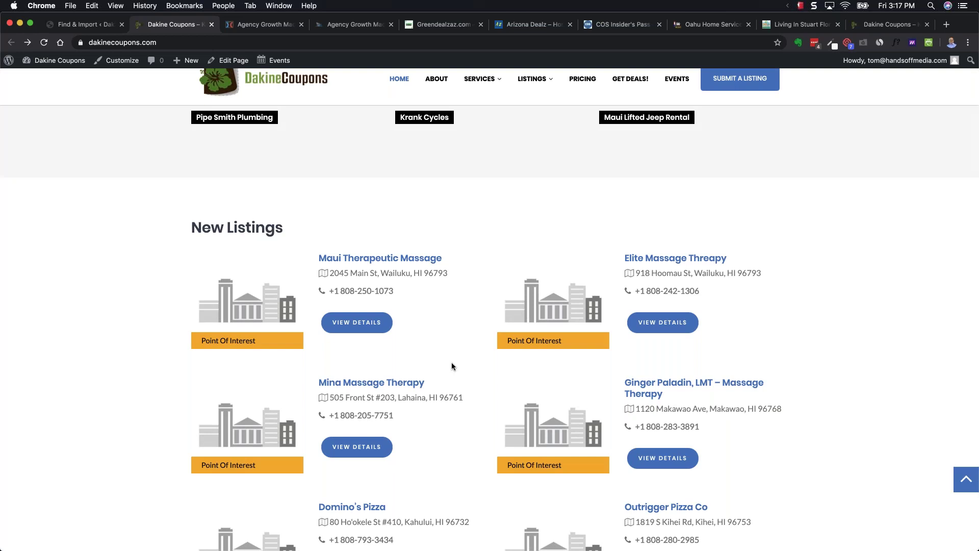
- View the details page of the Elite Massage Threapy listing, then return to the Dakine Coupons home page
{"action": "left_click", "coordinate": [672, 324]}
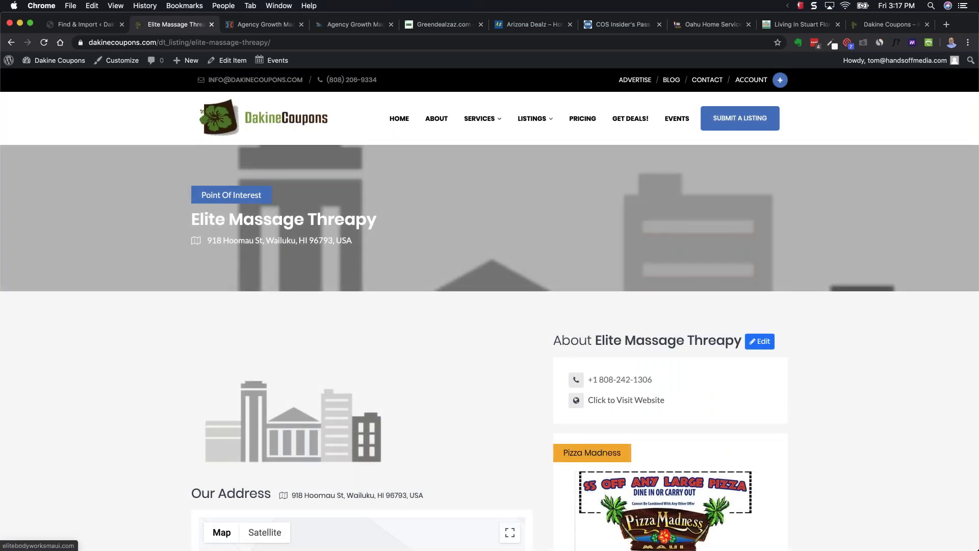
{"action": "scroll", "coordinate": [473, 378], "scroll_direction": "down", "scroll_amount": 2}
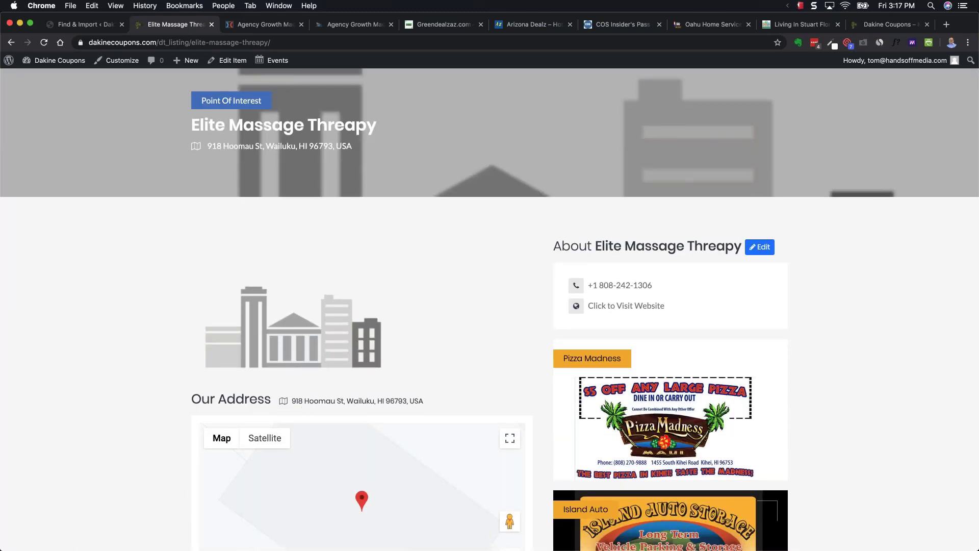
{"action": "scroll", "coordinate": [412, 422], "scroll_direction": "down", "scroll_amount": 10}
{"action": "scroll", "coordinate": [561, 203], "scroll_direction": "up", "scroll_amount": 12}
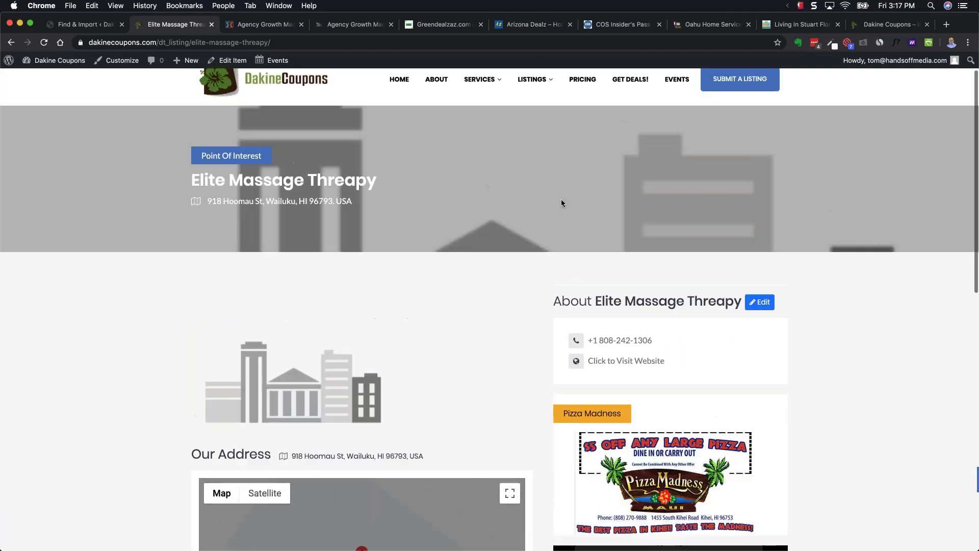
{"action": "scroll", "coordinate": [562, 203], "scroll_direction": "up", "scroll_amount": 1}
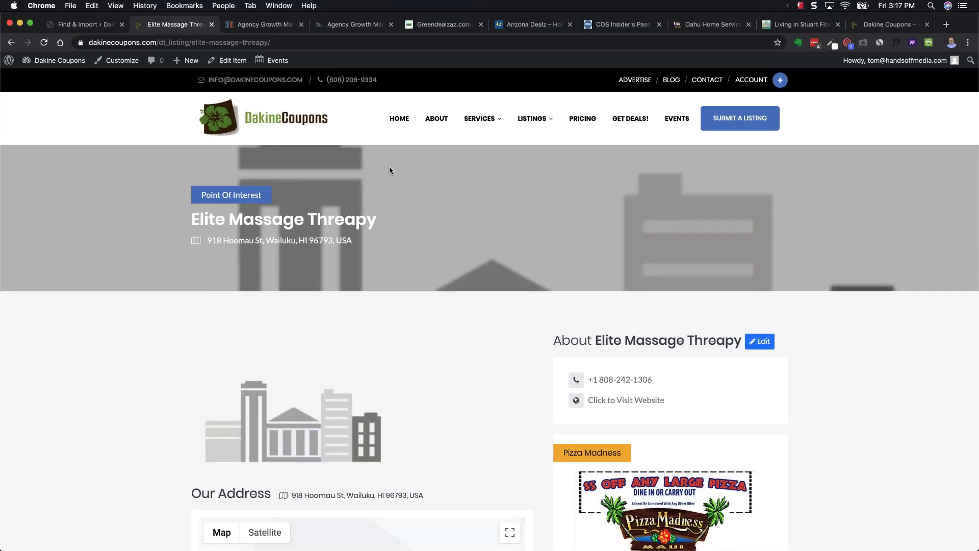
{"action": "left_click", "coordinate": [403, 119]}
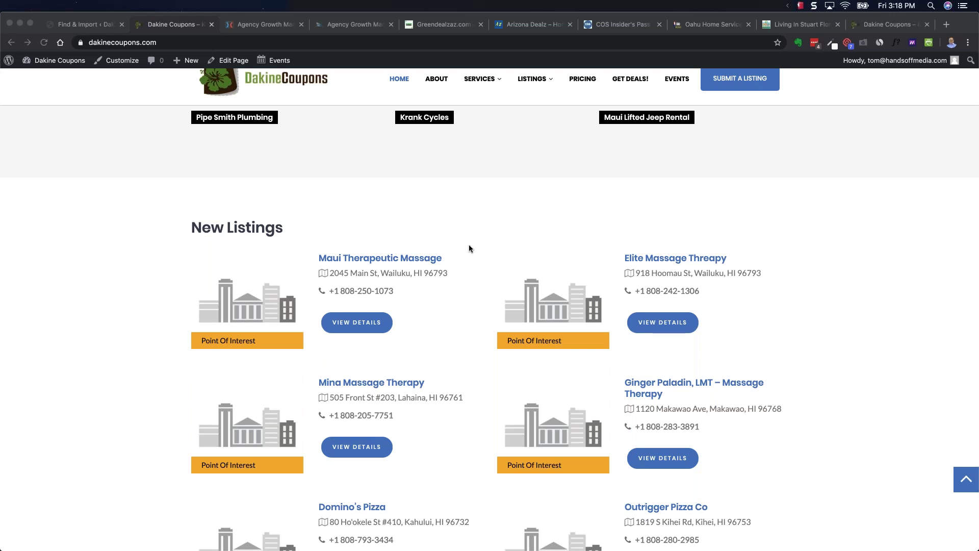
{"action": "scroll", "coordinate": [523, 256], "scroll_direction": "up", "scroll_amount": 15}
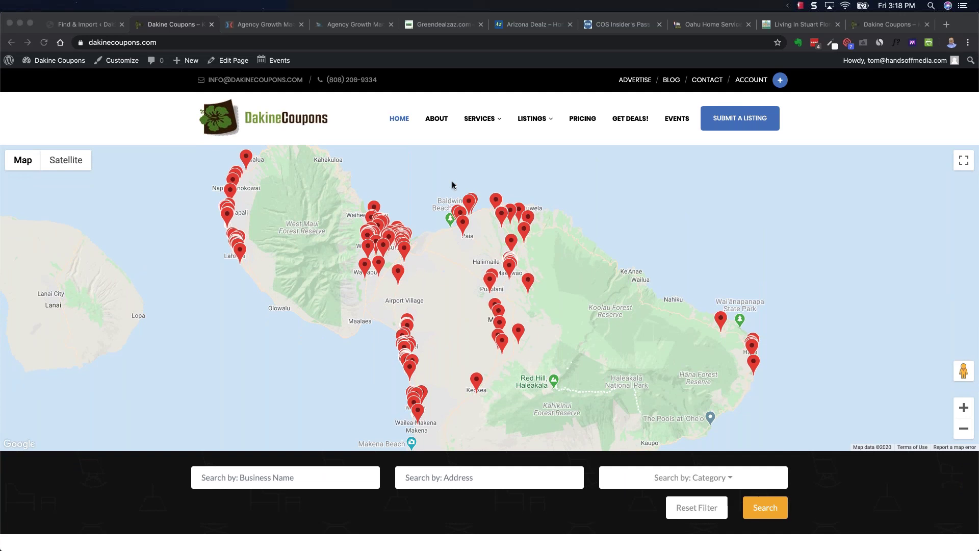
- Export the site's listings from the WordPress admin as a CSV file
{"action": "left_click", "coordinate": [87, 24]}
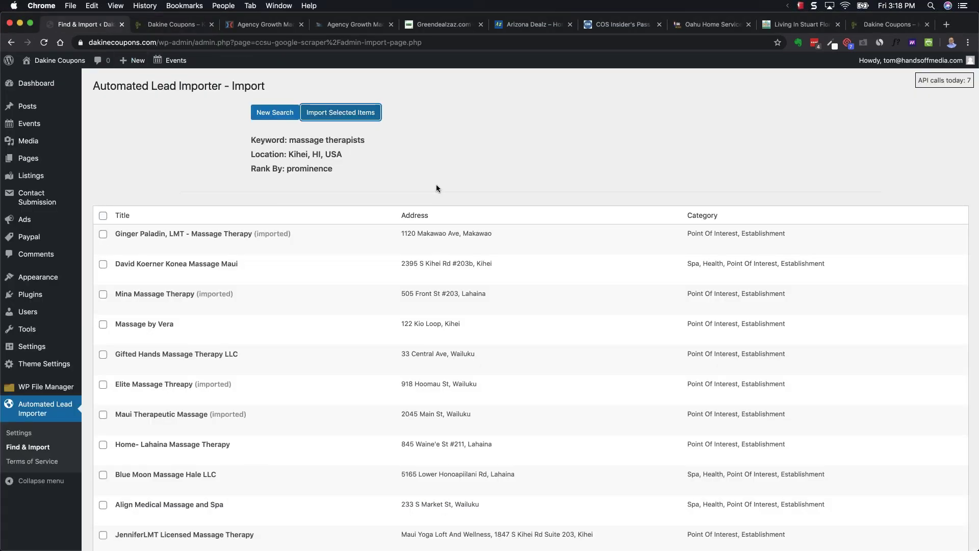
{"action": "mouse_move", "coordinate": [572, 315]}
{"action": "left_click", "coordinate": [37, 178]}
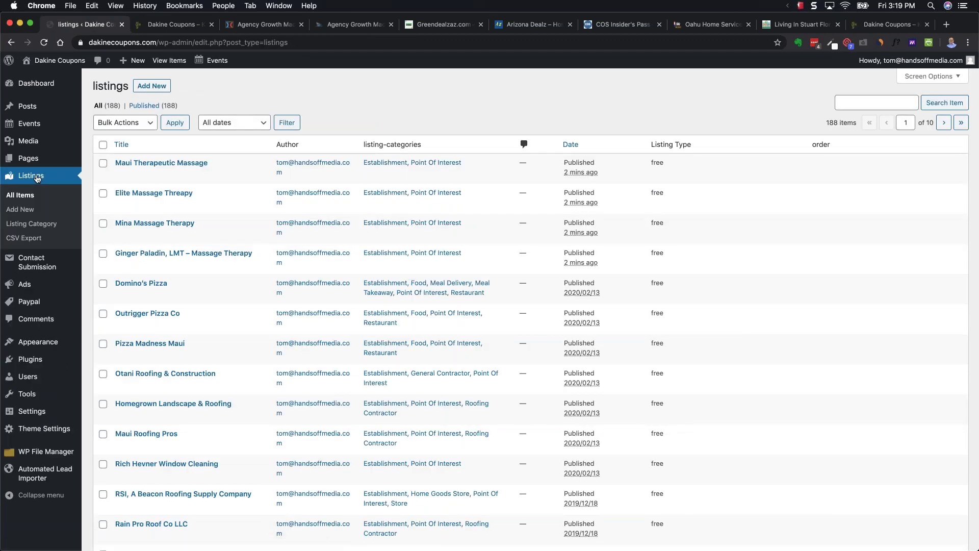
{"action": "left_click", "coordinate": [28, 242]}
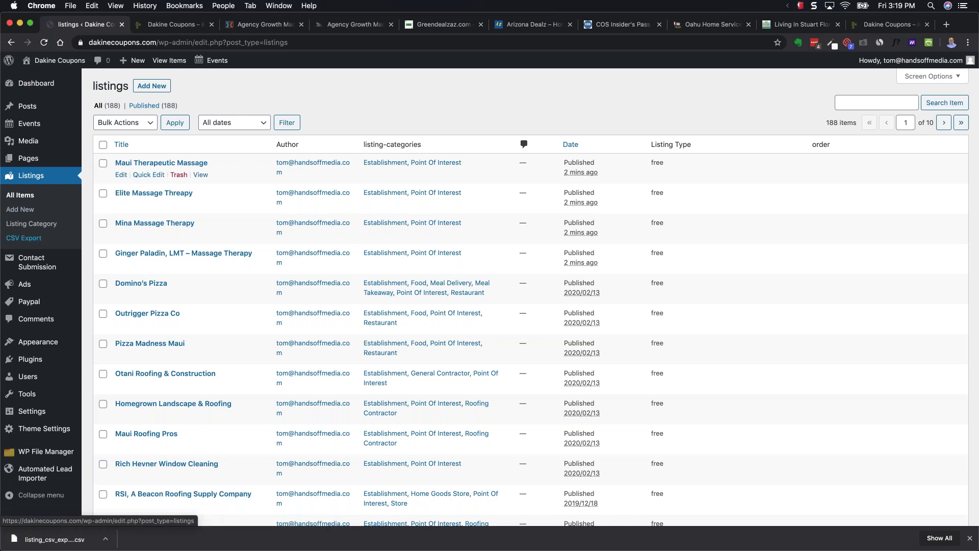
- Compare the Featured Listings and New Listings sections on the Dakine Coupons home page
{"action": "left_click", "coordinate": [169, 27]}
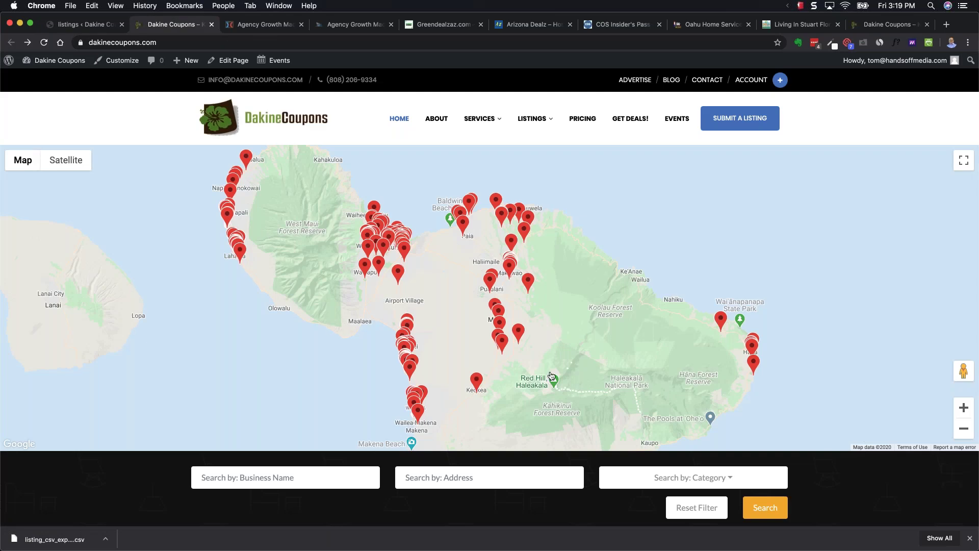
{"action": "scroll", "coordinate": [528, 366], "scroll_direction": "down", "scroll_amount": 15}
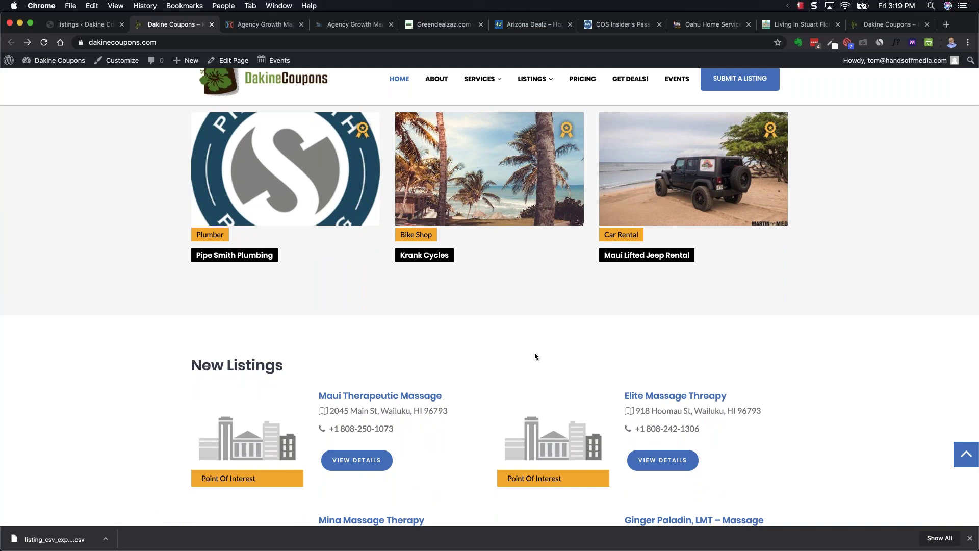
{"action": "scroll", "coordinate": [534, 357], "scroll_direction": "up", "scroll_amount": 15}
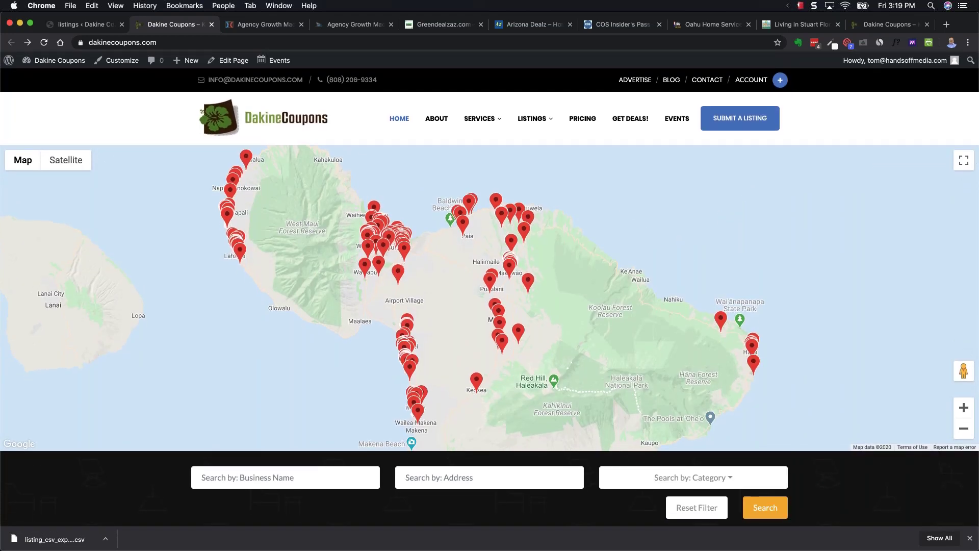
{"action": "scroll", "coordinate": [555, 355], "scroll_direction": "down", "scroll_amount": 10}
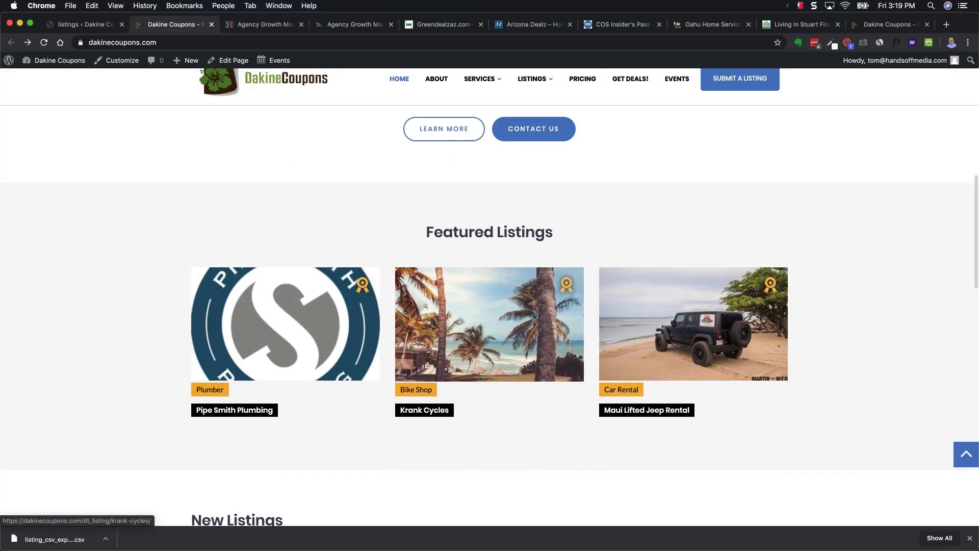
{"action": "scroll", "coordinate": [537, 358], "scroll_direction": "down", "scroll_amount": 6}
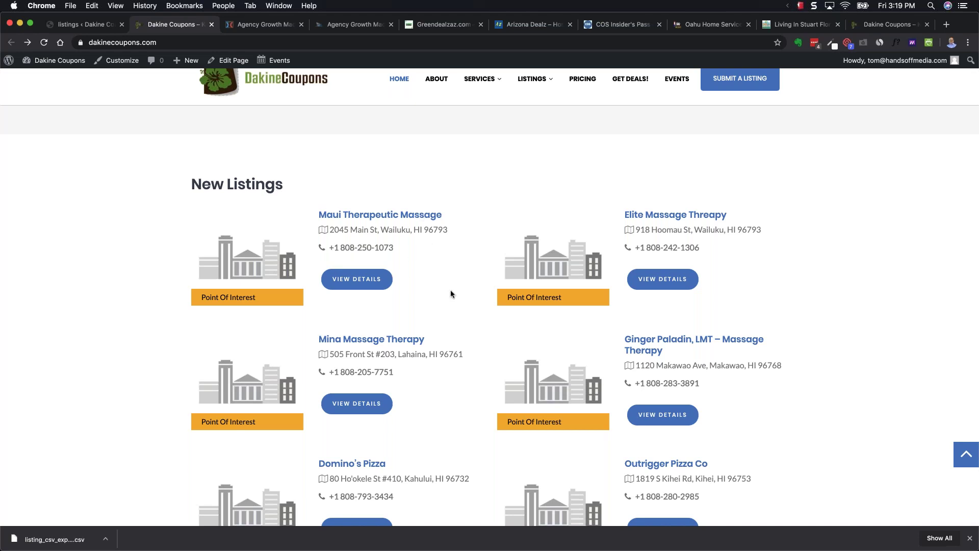
{"action": "scroll", "coordinate": [451, 294], "scroll_direction": "up", "scroll_amount": 6}
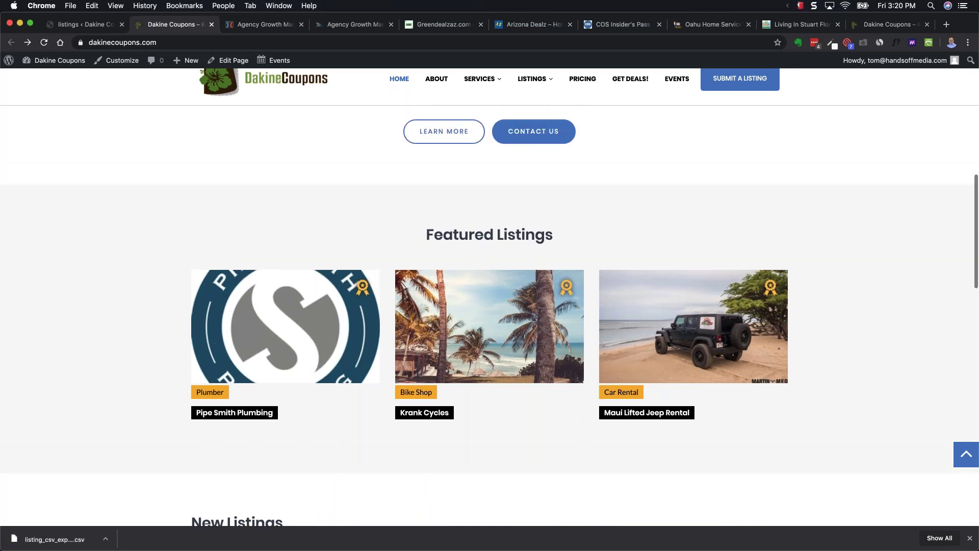
{"action": "scroll", "coordinate": [451, 290], "scroll_direction": "up", "scroll_amount": 4}
{"action": "scroll", "coordinate": [495, 278], "scroll_direction": "down", "scroll_amount": 5}
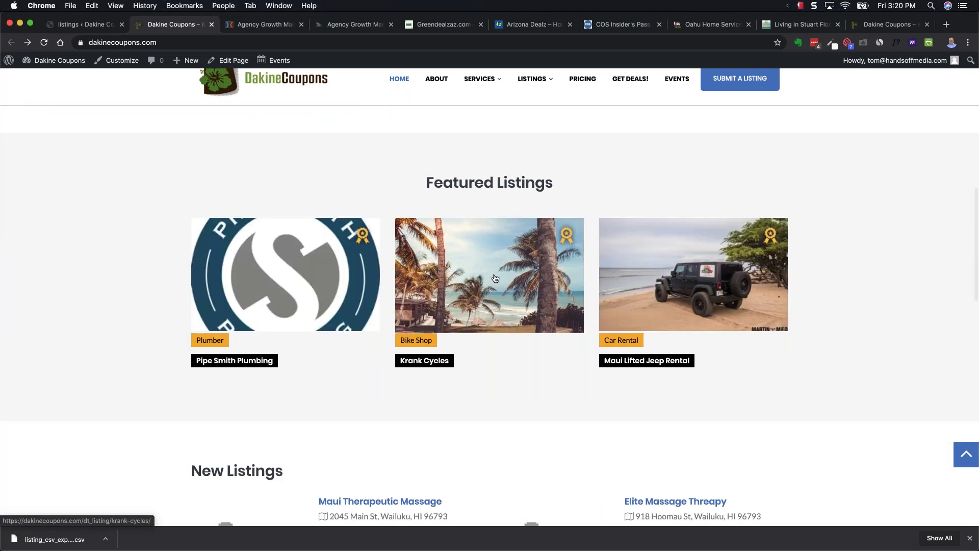
{"action": "scroll", "coordinate": [495, 278], "scroll_direction": "up", "scroll_amount": 4}
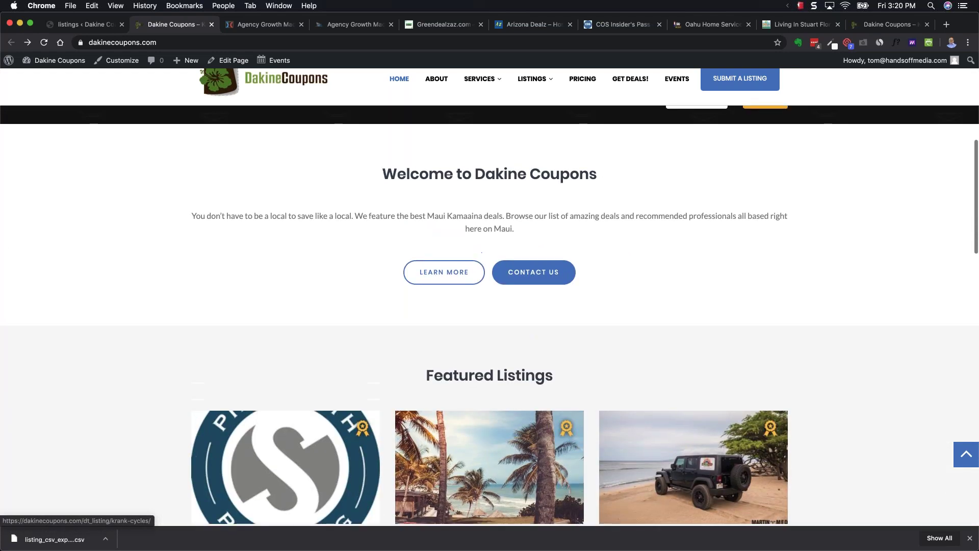
- Compare the Free and Premium for 1 Year plans on the Pricing page, then return to the home page's Featured Listings
{"action": "left_click", "coordinate": [584, 80]}
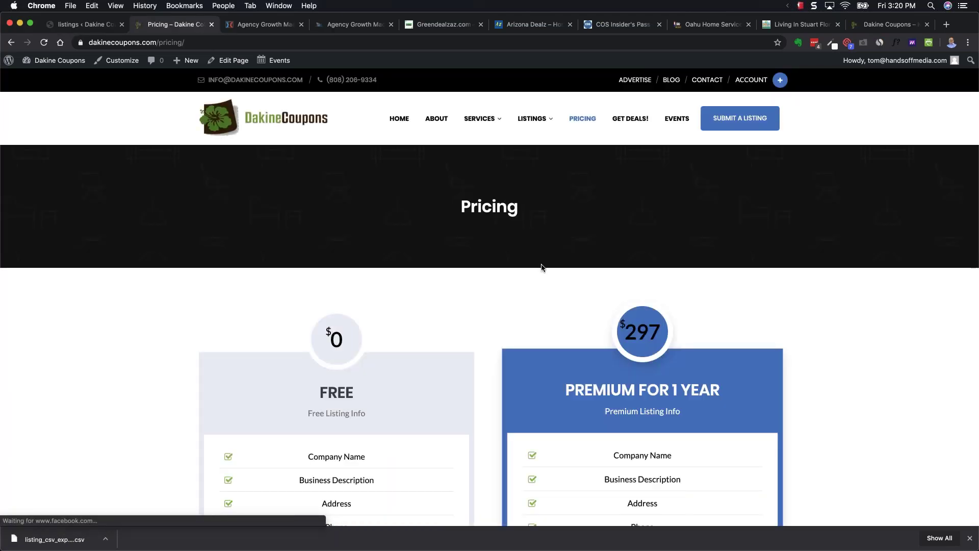
{"action": "scroll", "coordinate": [542, 267], "scroll_direction": "down", "scroll_amount": 4}
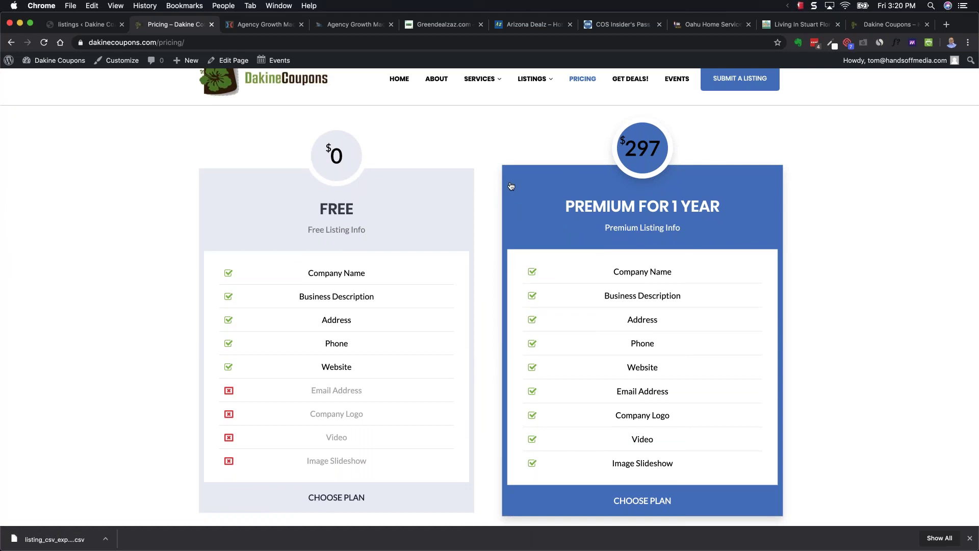
{"action": "scroll", "coordinate": [511, 187], "scroll_direction": "down", "scroll_amount": 2}
{"action": "scroll", "coordinate": [508, 194], "scroll_direction": "up", "scroll_amount": 2}
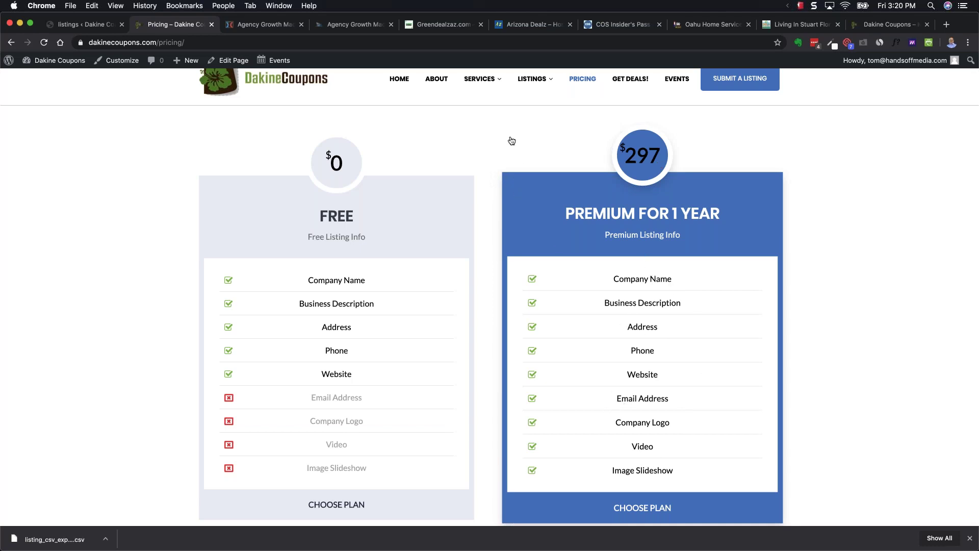
{"action": "left_click", "coordinate": [401, 80]}
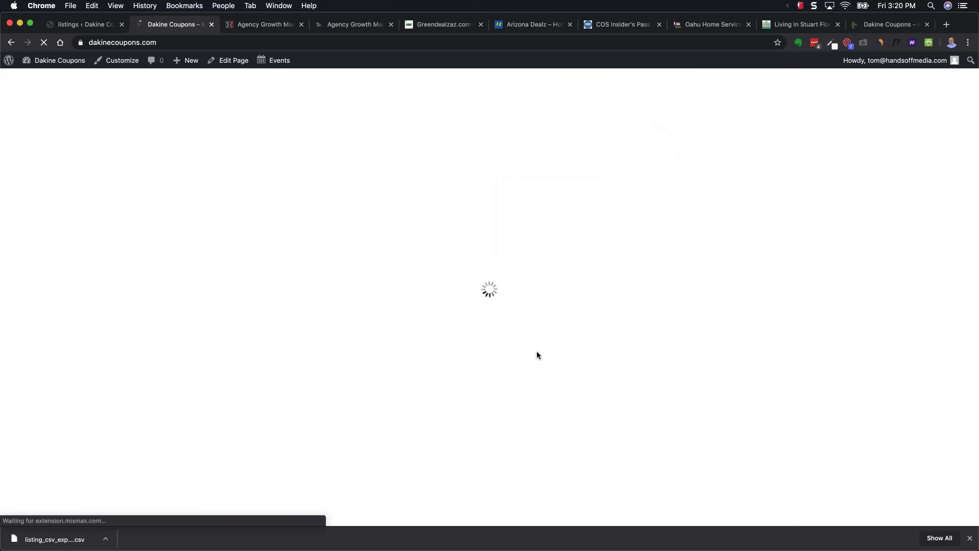
{"action": "scroll", "coordinate": [591, 319], "scroll_direction": "down", "scroll_amount": 10}
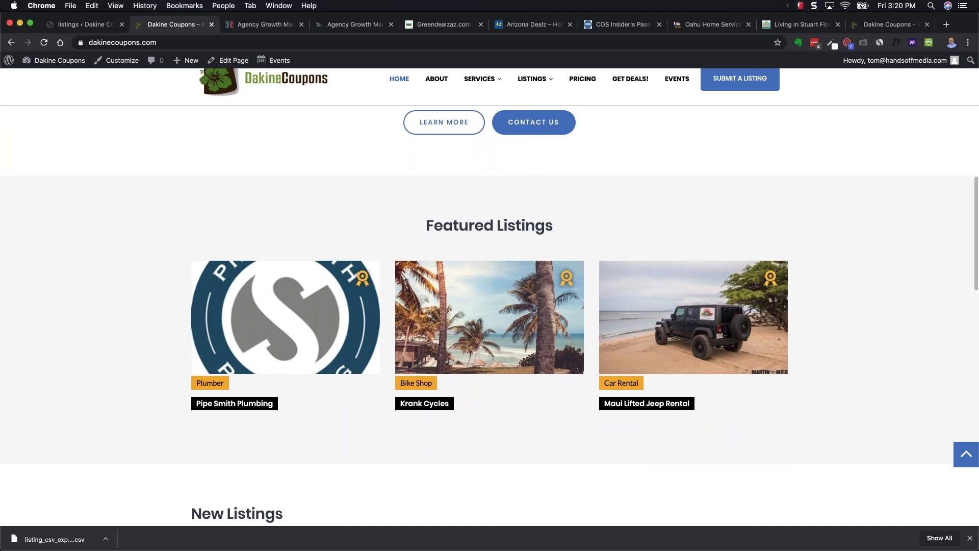
- View the Oahu Home Services site briefly, then look through the Featured Listings on the Stuart Local Business Connection site
{"action": "left_click", "coordinate": [707, 25]}
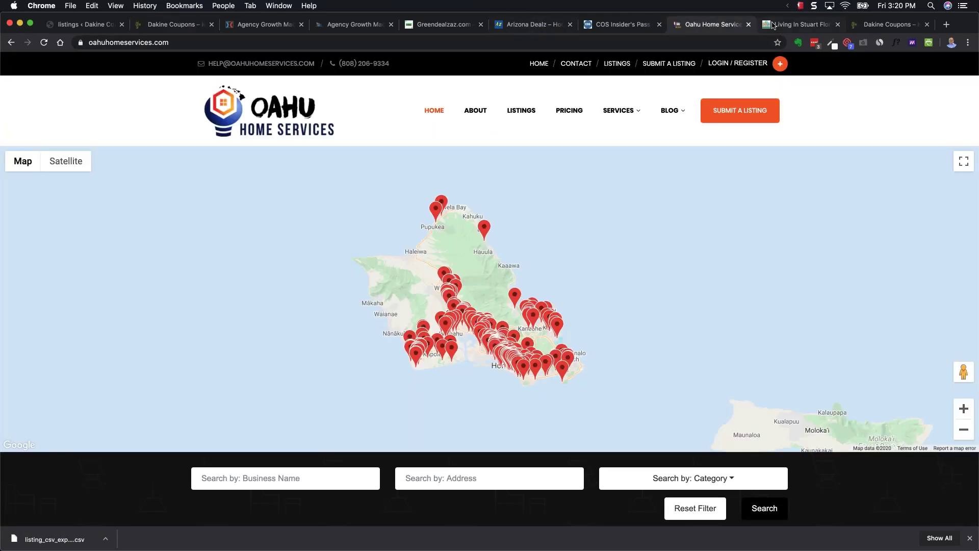
{"action": "left_click", "coordinate": [771, 27]}
{"action": "scroll", "coordinate": [560, 353], "scroll_direction": "down", "scroll_amount": 5}
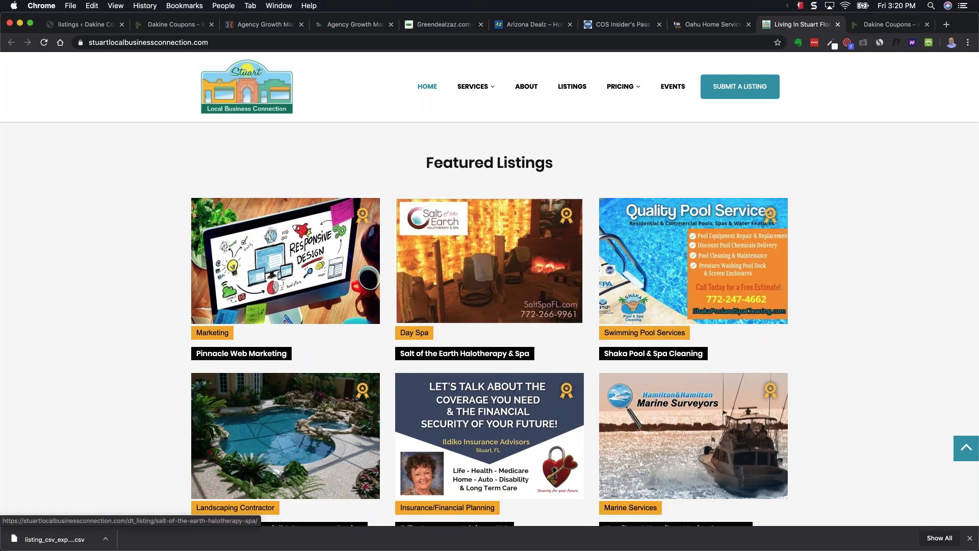
{"action": "scroll", "coordinate": [489, 324], "scroll_direction": "down", "scroll_amount": 3}
{"action": "scroll", "coordinate": [660, 321], "scroll_direction": "down", "scroll_amount": 1}
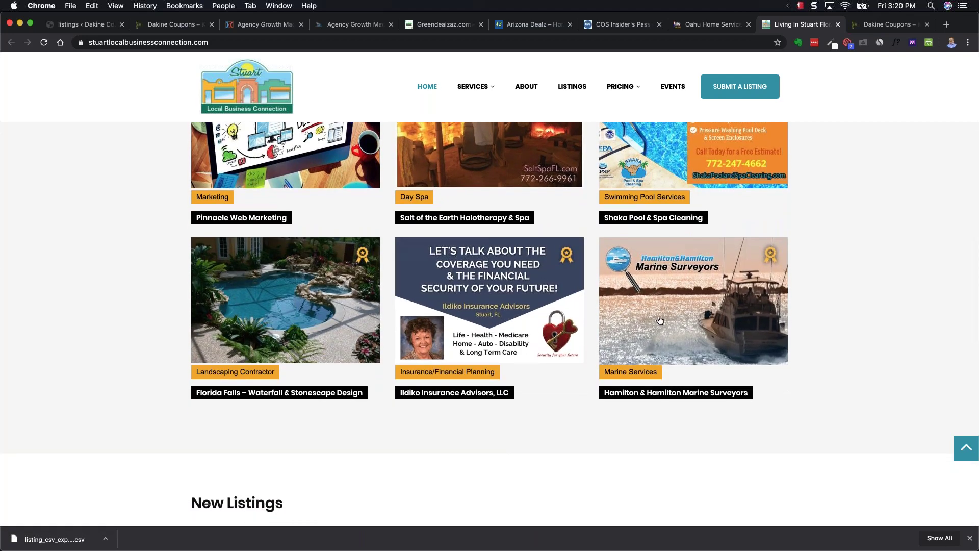
{"action": "scroll", "coordinate": [660, 320], "scroll_direction": "up", "scroll_amount": 5}
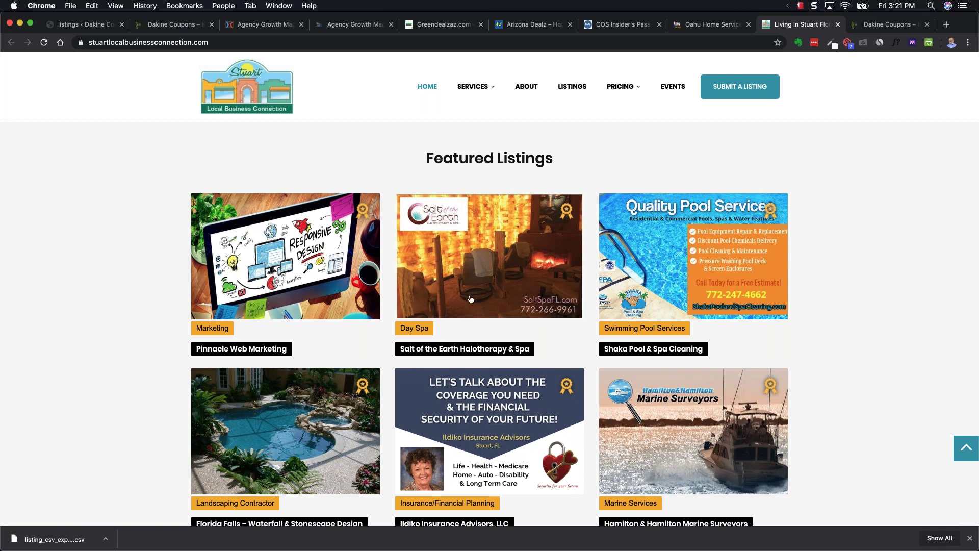
- Open the Salt of the Earth Halotherapy & Spa listing and show the second image of its slideshow
{"action": "left_click", "coordinate": [479, 270]}
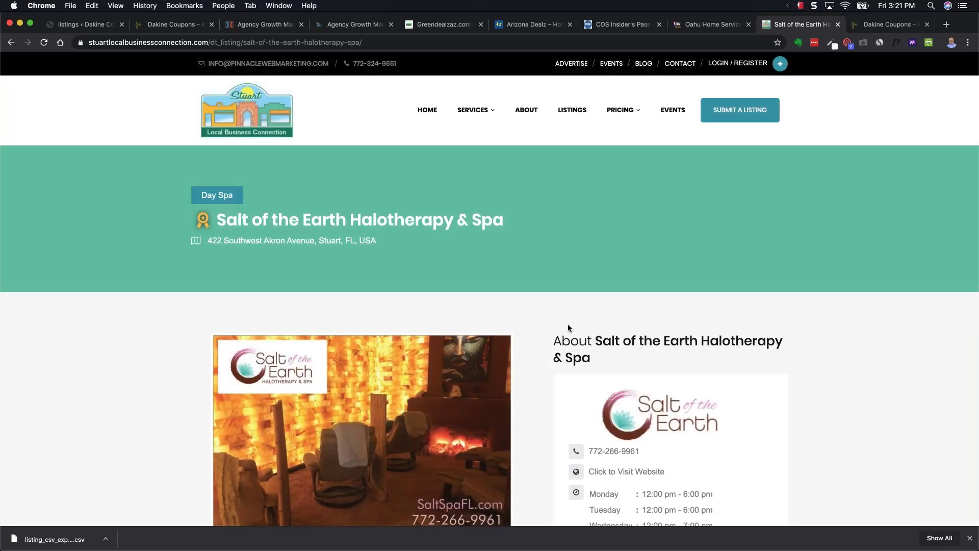
{"action": "scroll", "coordinate": [568, 328], "scroll_direction": "down", "scroll_amount": 4}
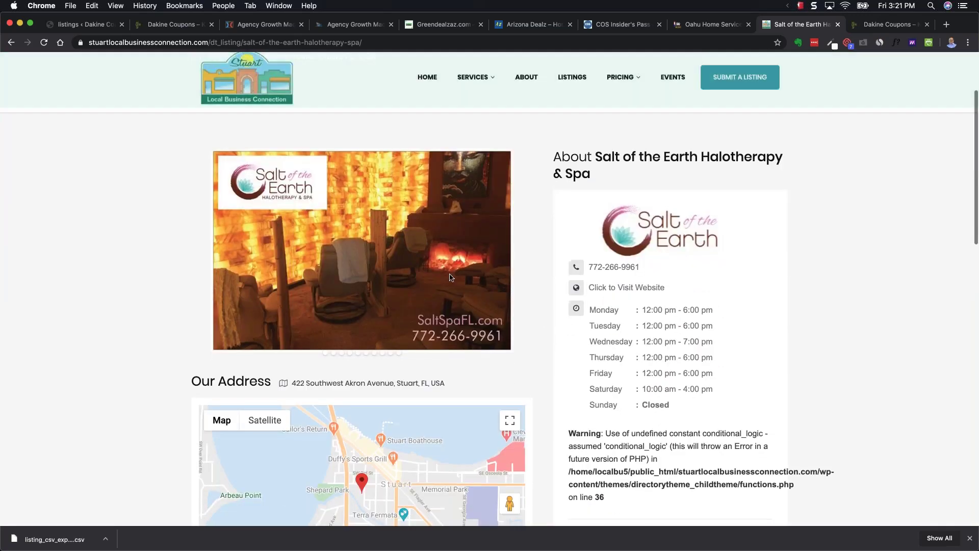
{"action": "left_click", "coordinate": [333, 353]}
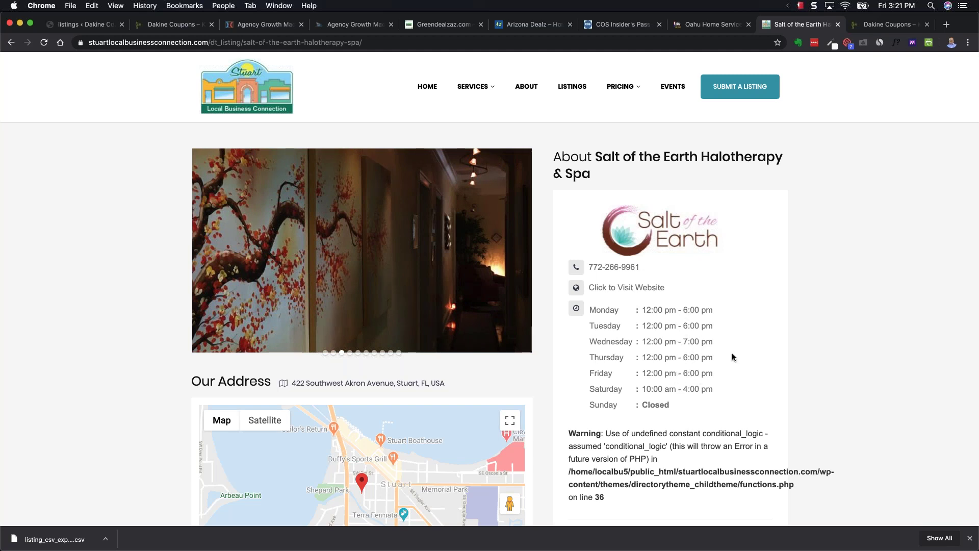
- Examine the spa listing's opening hours, map, video and business description, then return to the page header
{"action": "scroll", "coordinate": [683, 322], "scroll_direction": "down", "scroll_amount": 4}
{"action": "scroll", "coordinate": [631, 320], "scroll_direction": "down", "scroll_amount": 5}
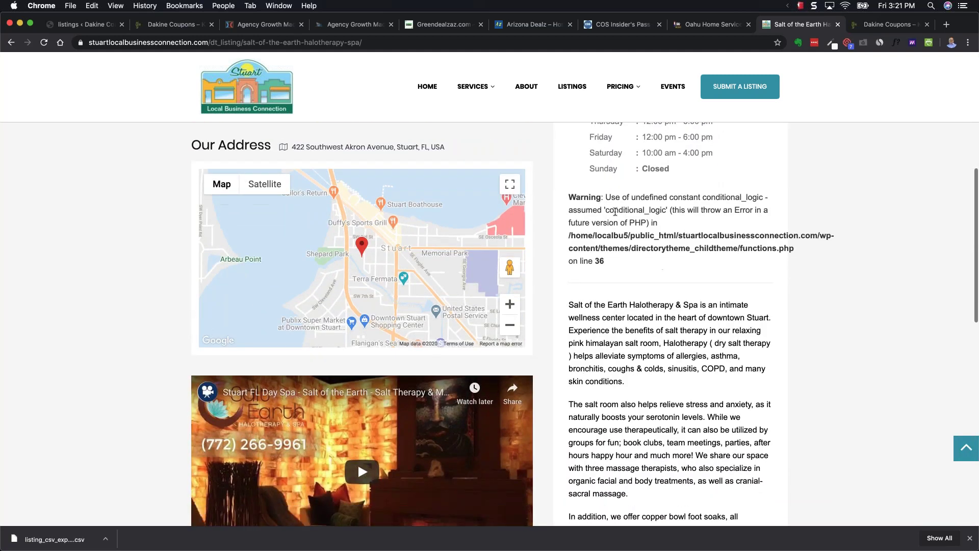
{"action": "scroll", "coordinate": [710, 250], "scroll_direction": "down", "scroll_amount": 6}
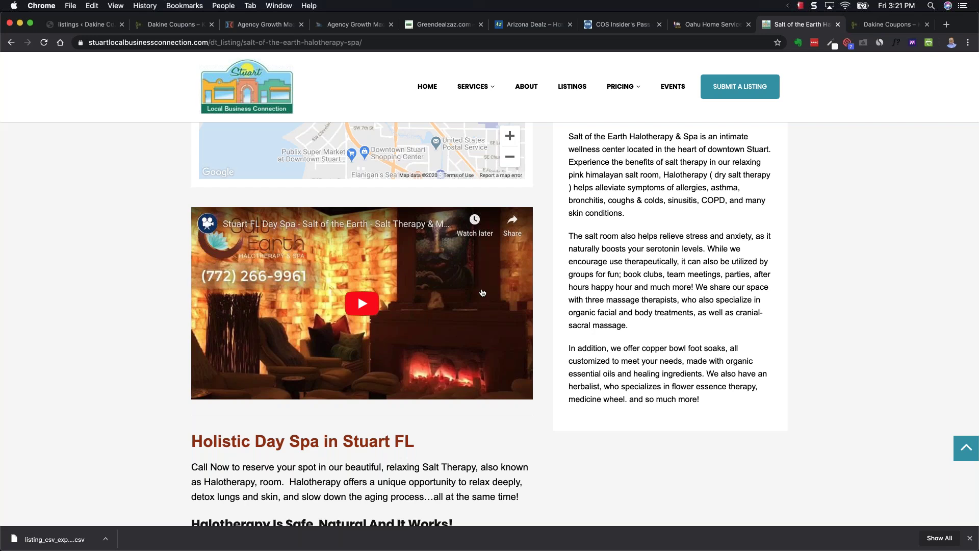
{"action": "scroll", "coordinate": [482, 292], "scroll_direction": "down", "scroll_amount": 5}
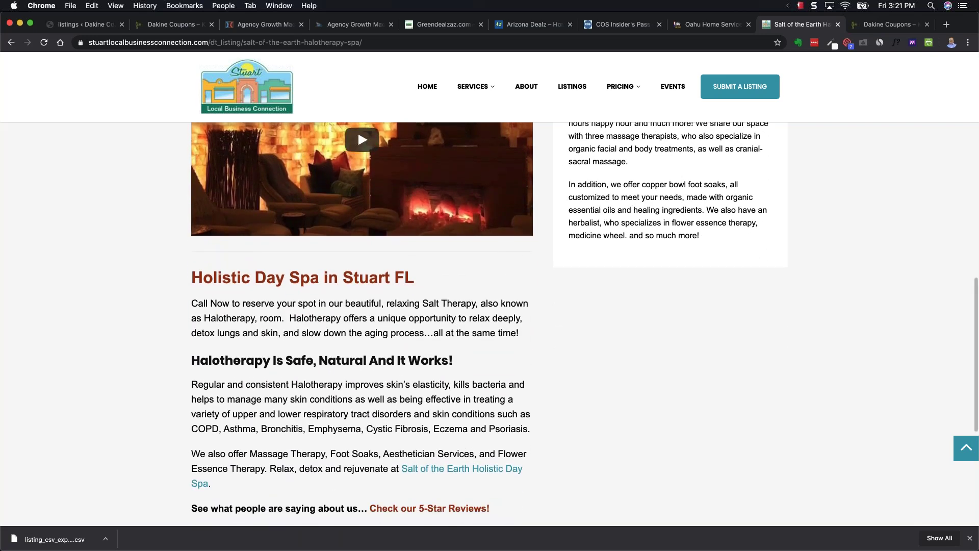
{"action": "scroll", "coordinate": [482, 293], "scroll_direction": "down", "scroll_amount": 2}
{"action": "scroll", "coordinate": [357, 130], "scroll_direction": "up", "scroll_amount": 10}
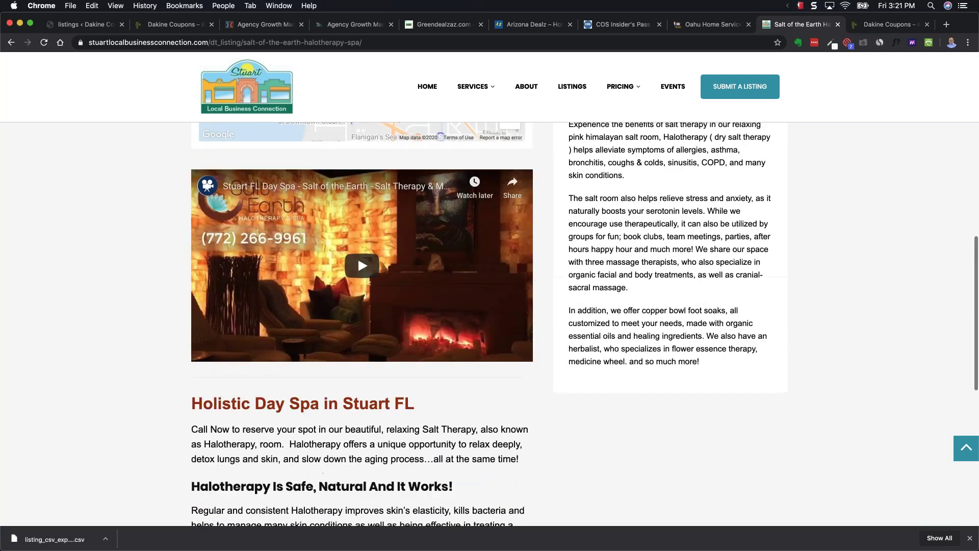
{"action": "scroll", "coordinate": [473, 359], "scroll_direction": "up", "scroll_amount": 1}
{"action": "scroll", "coordinate": [472, 358], "scroll_direction": "up", "scroll_amount": 4}
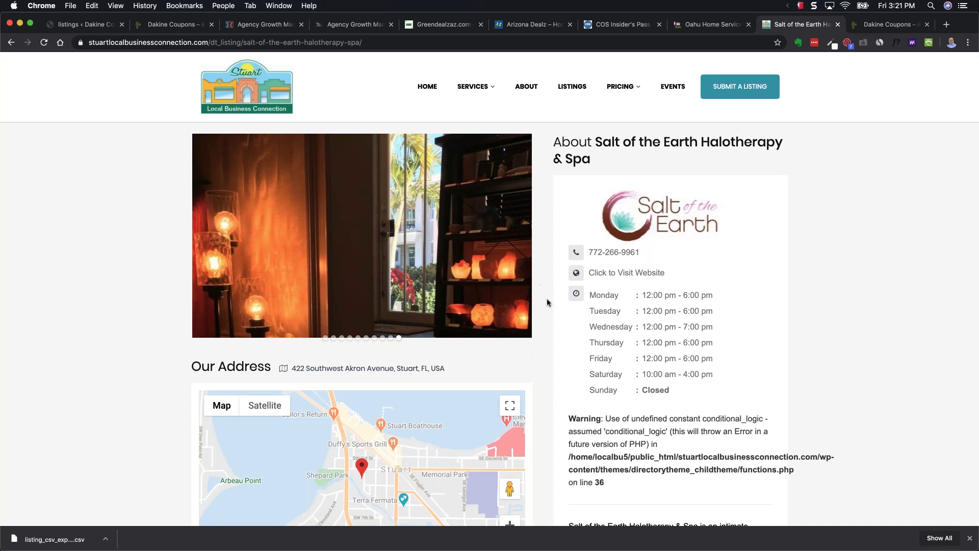
{"action": "scroll", "coordinate": [547, 303], "scroll_direction": "up", "scroll_amount": 5}
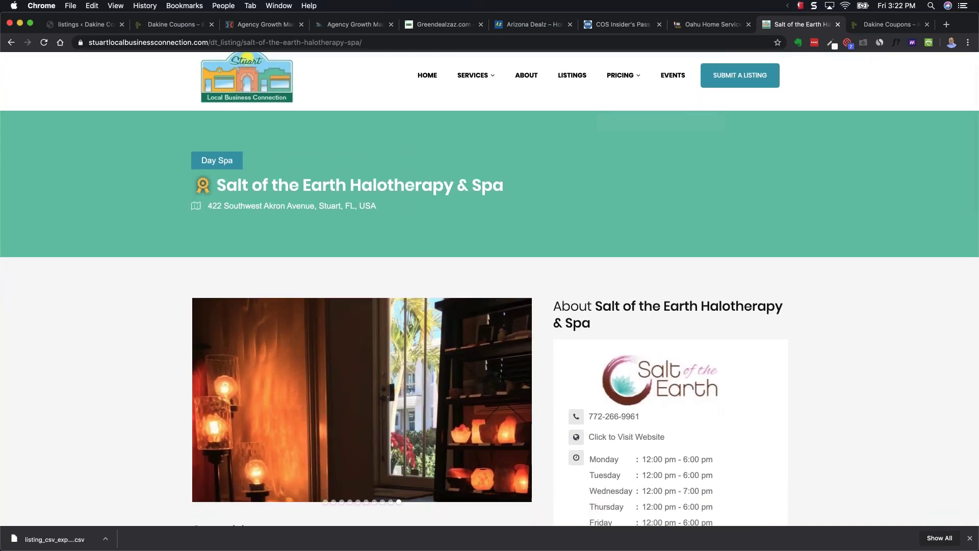
- Return to the Dakine Coupons home page and open the Maui Lifted Jeep Rental listing from Featured Listings
{"action": "left_click", "coordinate": [900, 28]}
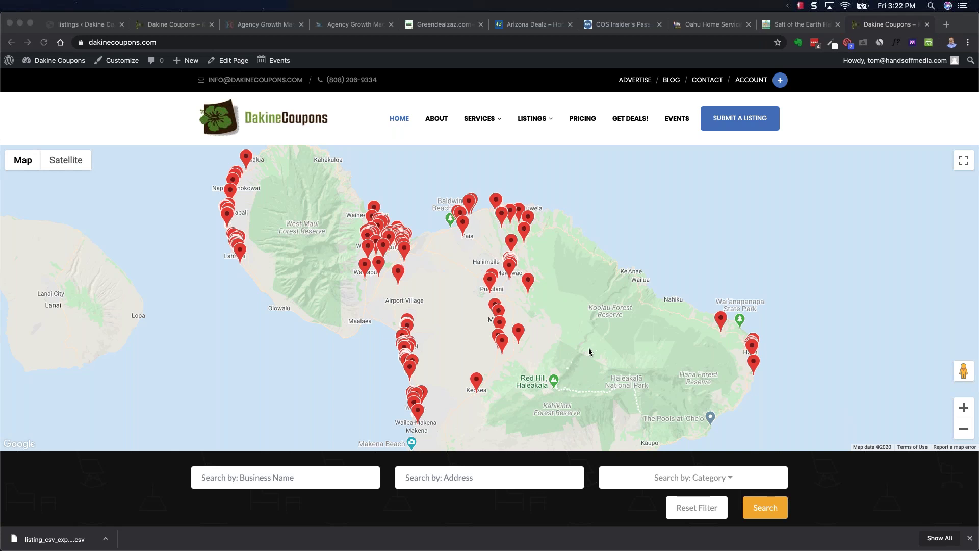
{"action": "scroll", "coordinate": [592, 350], "scroll_direction": "down", "scroll_amount": 7}
{"action": "scroll", "coordinate": [592, 349], "scroll_direction": "down", "scroll_amount": 9}
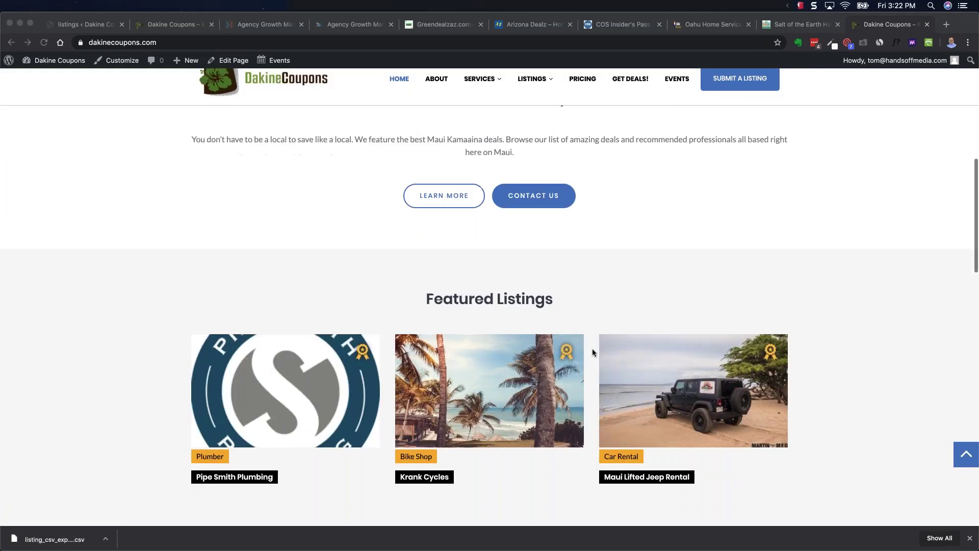
{"action": "scroll", "coordinate": [592, 348], "scroll_direction": "up", "scroll_amount": 3}
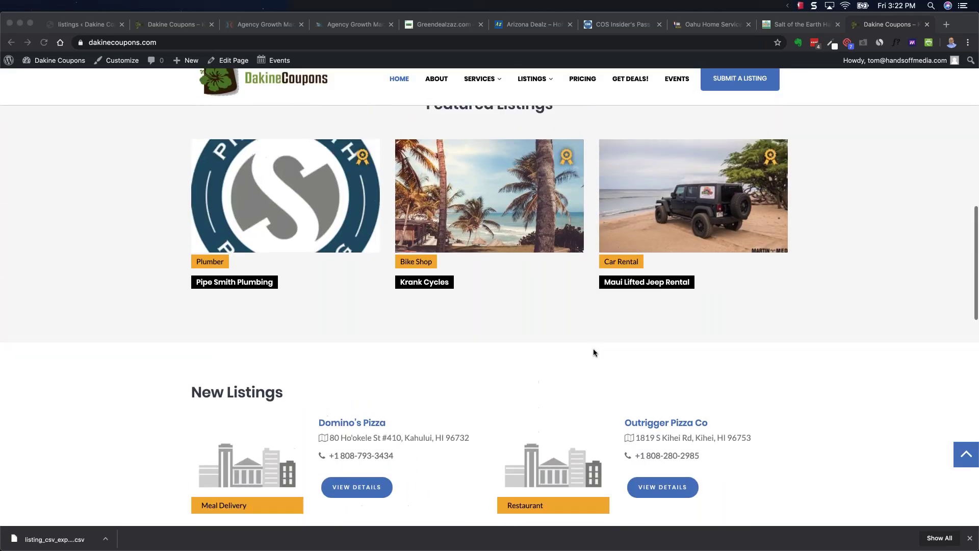
{"action": "left_click", "coordinate": [628, 200]}
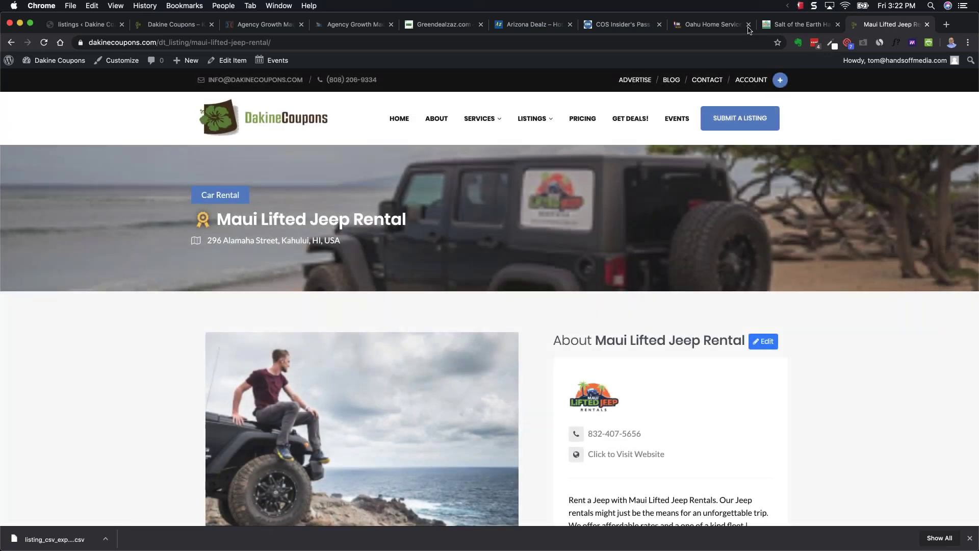
- Examine the jeep rental listing's description, map, video and the Pizza Madness, Island Auto and Clear Choice ads, then return to the home page
{"action": "scroll", "coordinate": [552, 346], "scroll_direction": "down", "scroll_amount": 5}
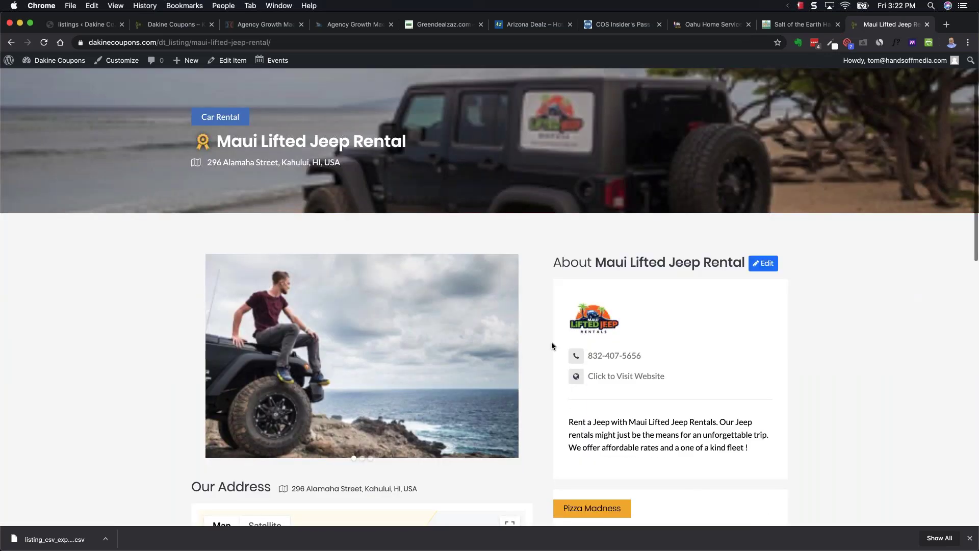
{"action": "scroll", "coordinate": [552, 346], "scroll_direction": "down", "scroll_amount": 2}
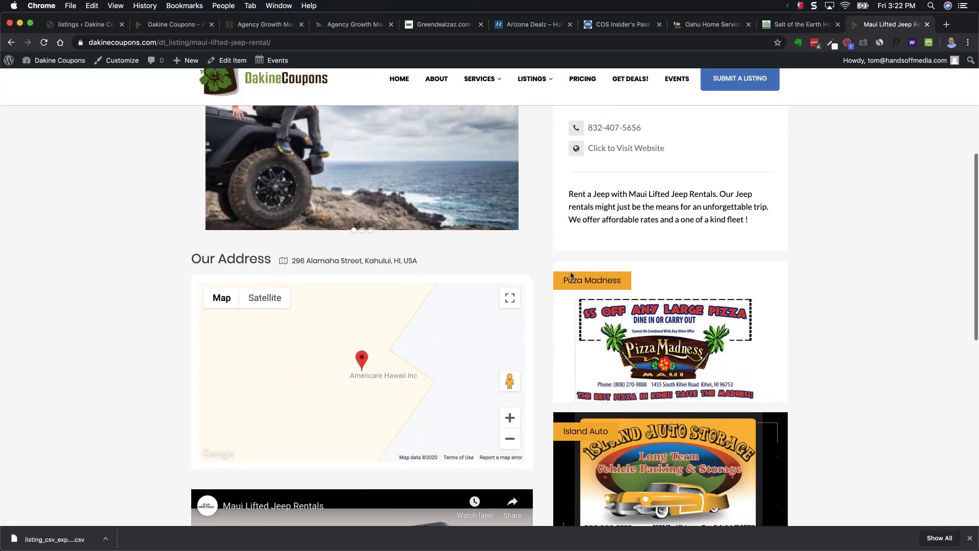
{"action": "scroll", "coordinate": [583, 296], "scroll_direction": "down", "scroll_amount": 2}
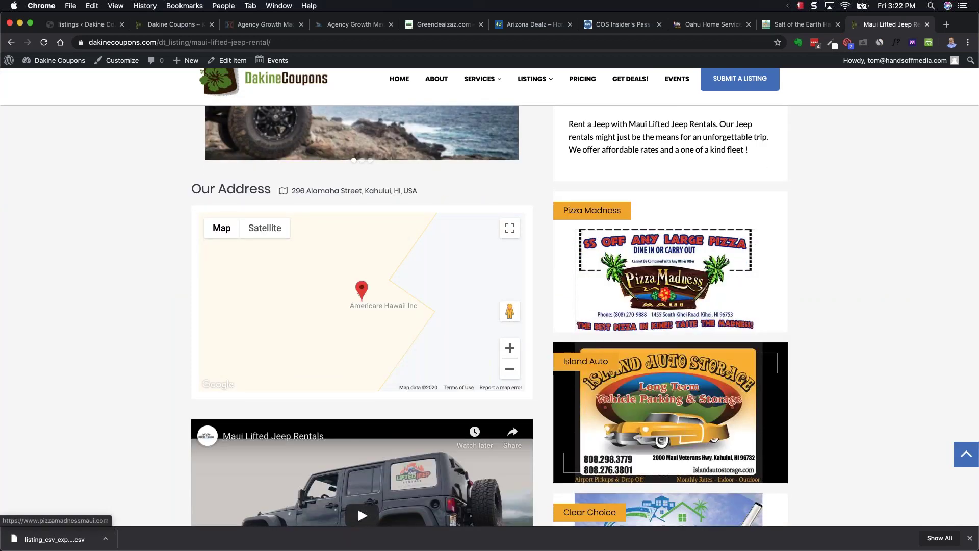
{"action": "scroll", "coordinate": [587, 403], "scroll_direction": "down", "scroll_amount": 2}
{"action": "scroll", "coordinate": [601, 452], "scroll_direction": "down", "scroll_amount": 2}
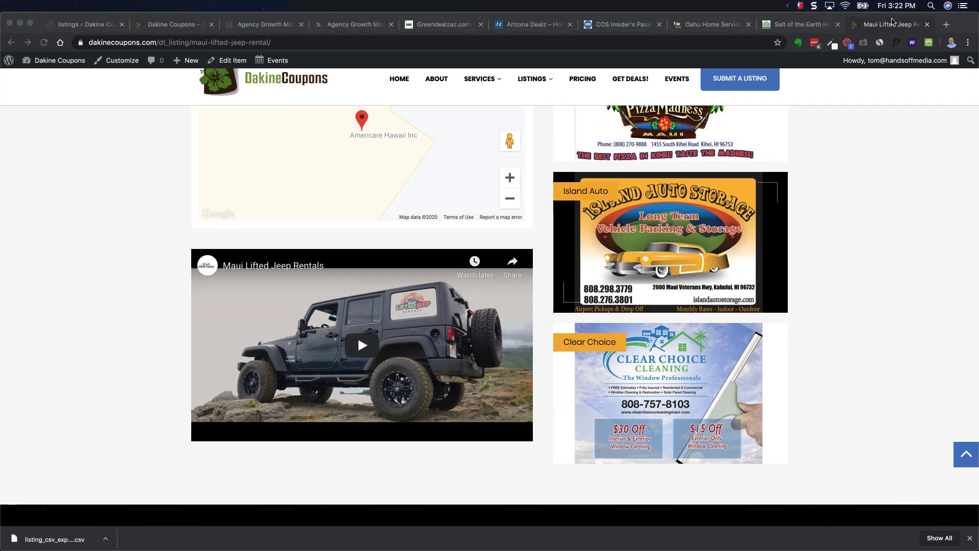
{"action": "scroll", "coordinate": [669, 253], "scroll_direction": "up", "scroll_amount": 7}
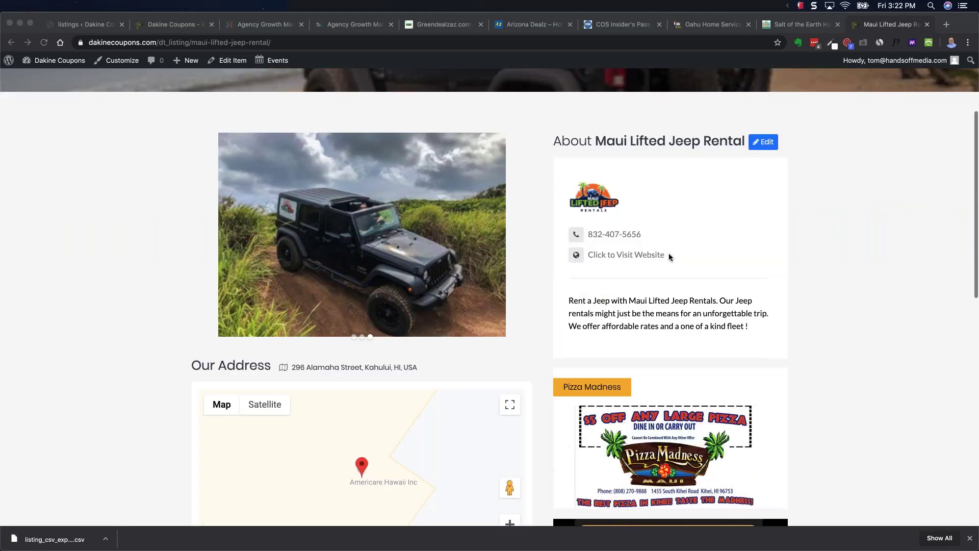
{"action": "scroll", "coordinate": [669, 253], "scroll_direction": "down", "scroll_amount": 3}
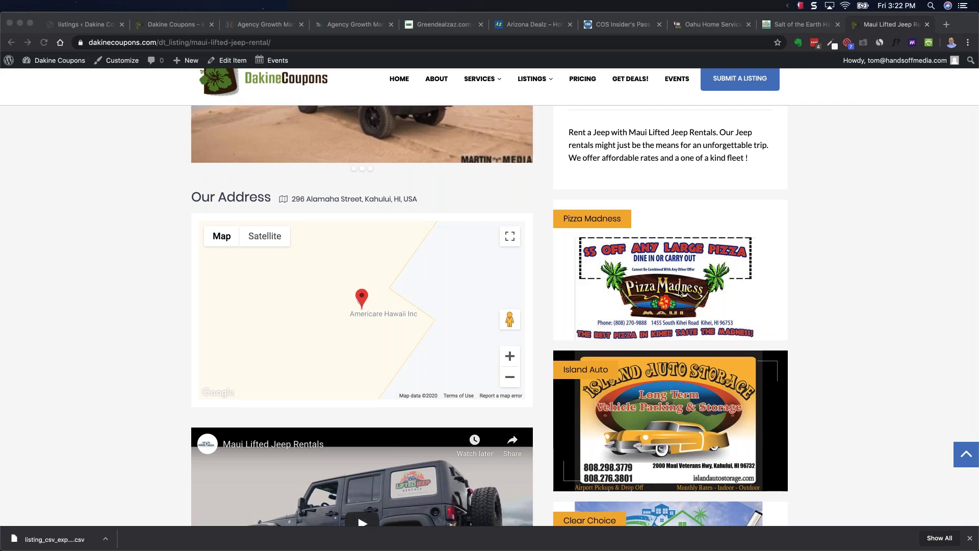
{"action": "scroll", "coordinate": [678, 299], "scroll_direction": "down", "scroll_amount": 3}
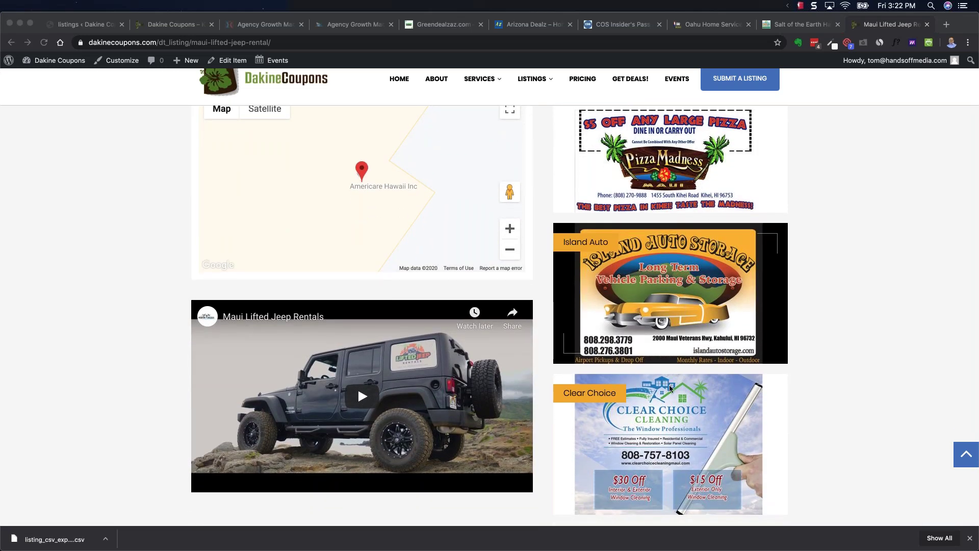
{"action": "scroll", "coordinate": [672, 386], "scroll_direction": "down", "scroll_amount": 5}
{"action": "scroll", "coordinate": [672, 386], "scroll_direction": "up", "scroll_amount": 10}
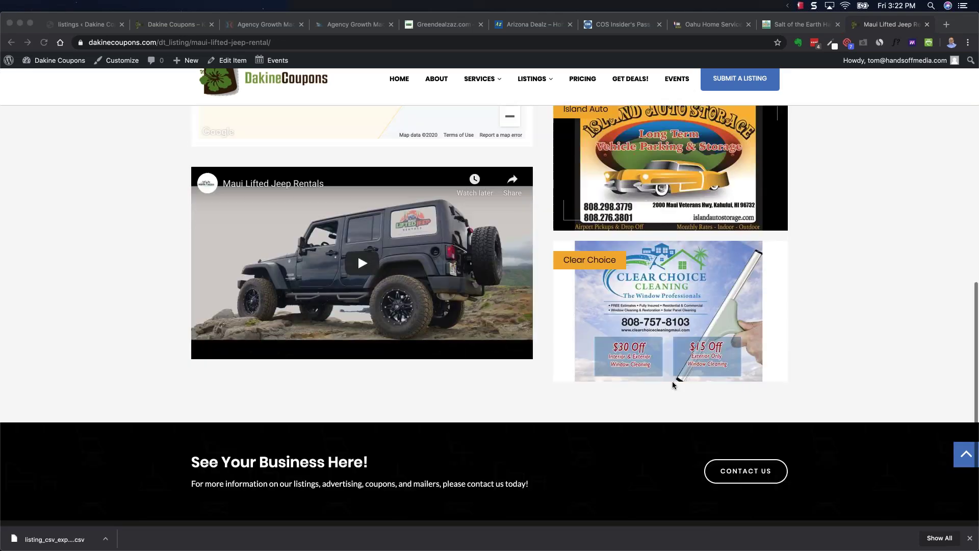
{"action": "scroll", "coordinate": [673, 386], "scroll_direction": "up", "scroll_amount": 5}
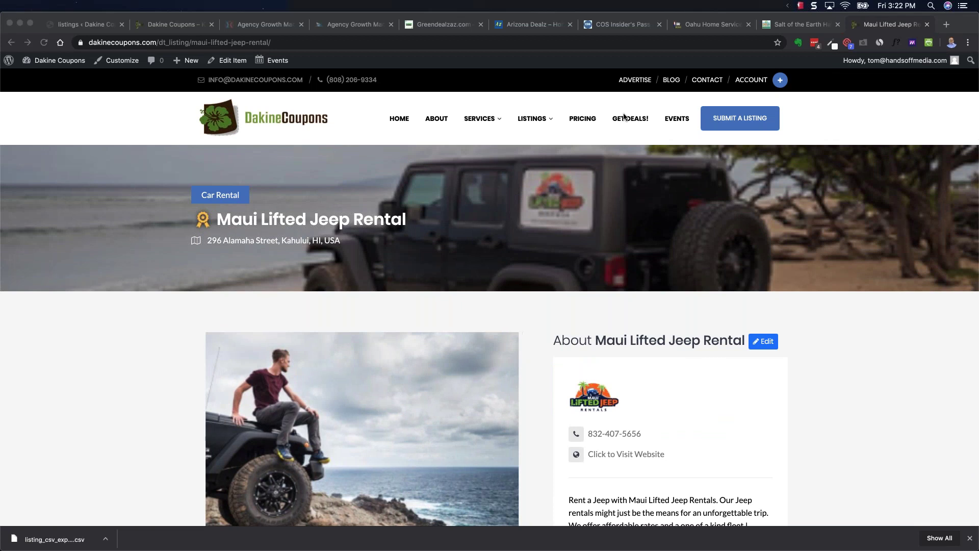
{"action": "left_click", "coordinate": [635, 130]}
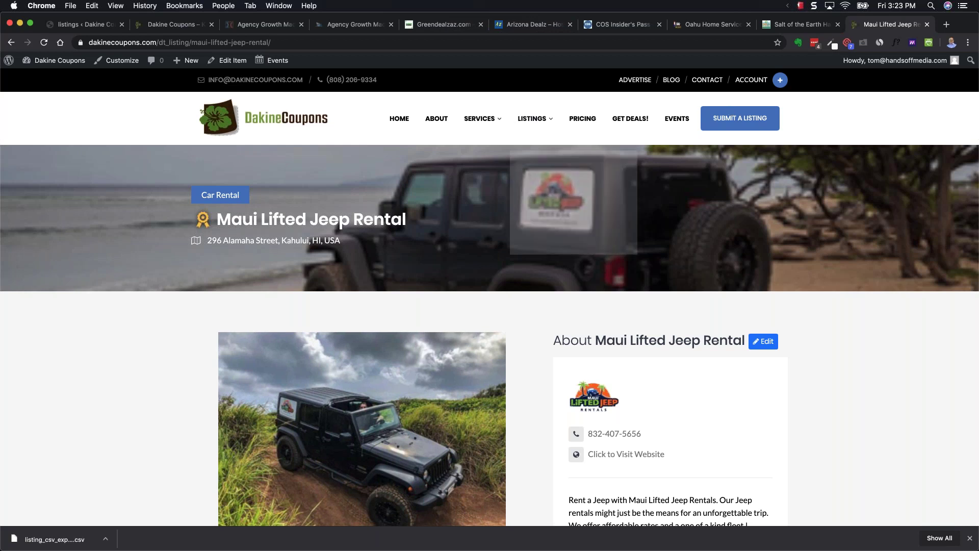
{"action": "left_click", "coordinate": [12, 44]}
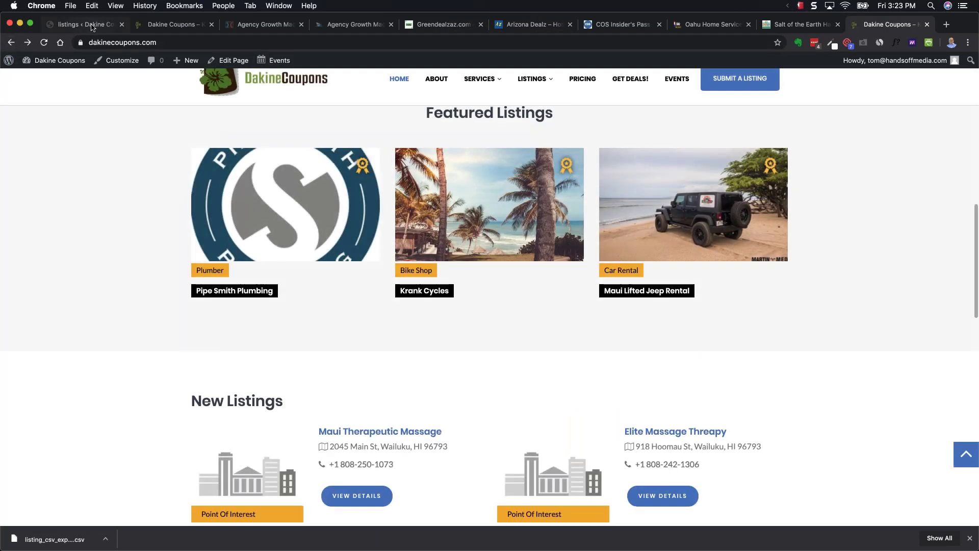
- Switch to the Beautiful.ai presentation and advance to the Influencer Site System Part 3 title slide
{"action": "key", "text": "super+1"}
{"action": "mouse_move", "coordinate": [33, 302]}
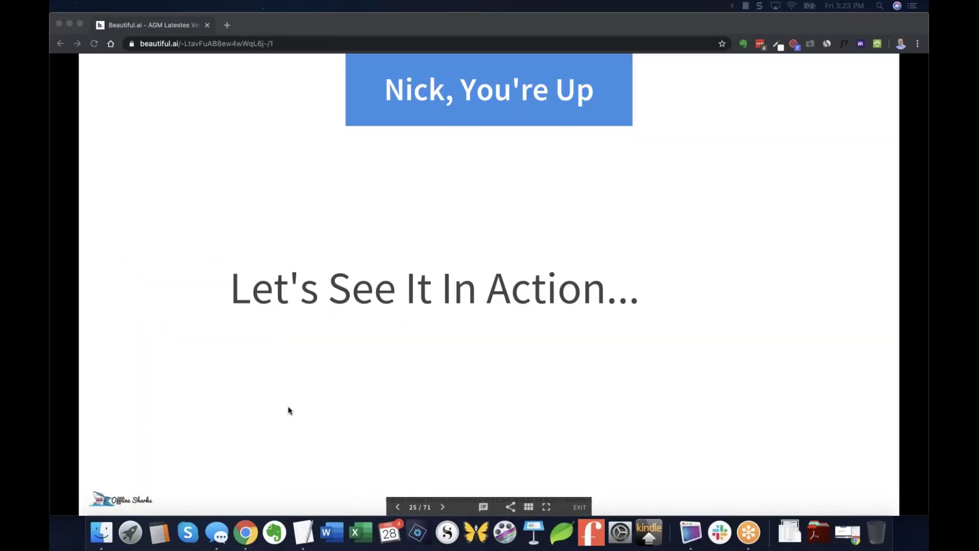
{"action": "left_click", "coordinate": [289, 410]}
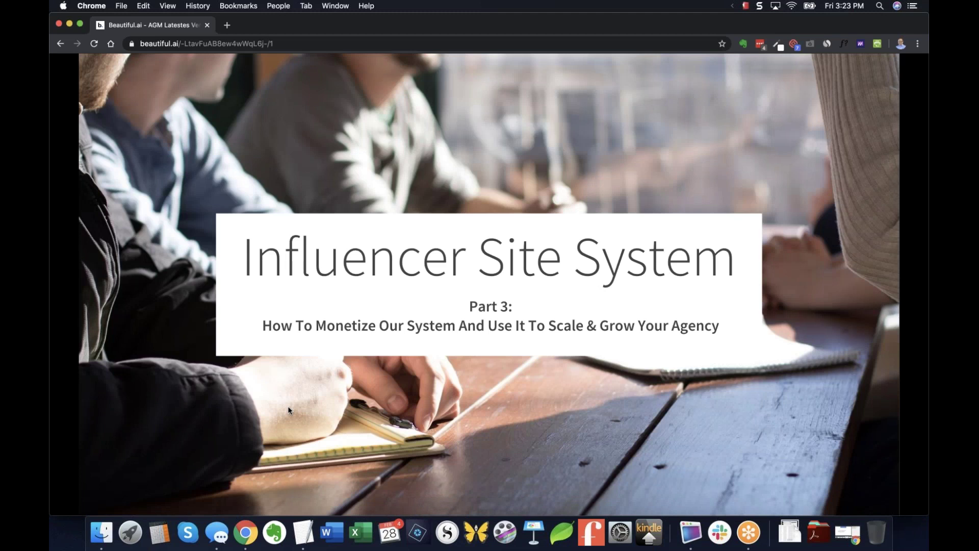